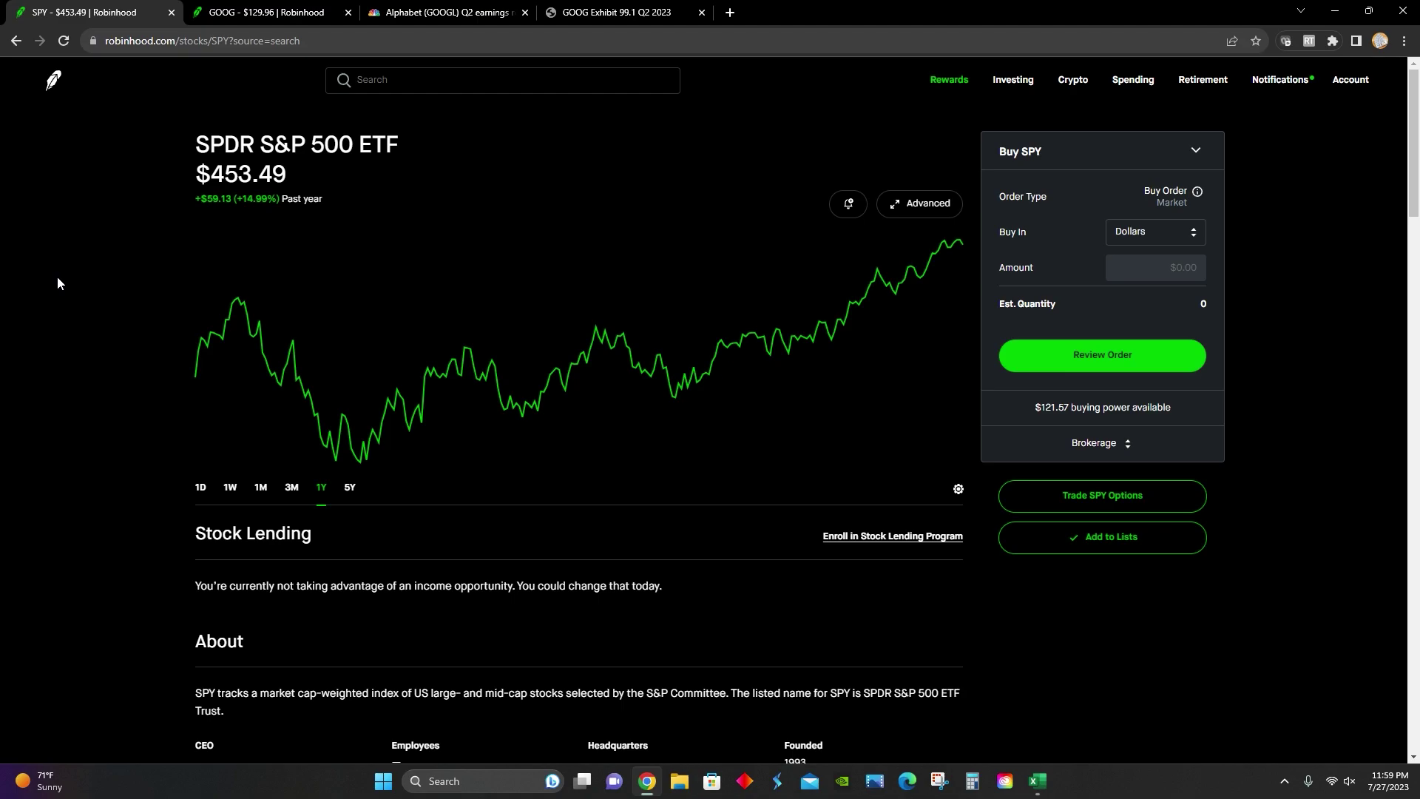
- Compare the SPY and GOOG Robinhood pages, ending on Alphabet Class C at $129.96
key("ctrl+Tab")
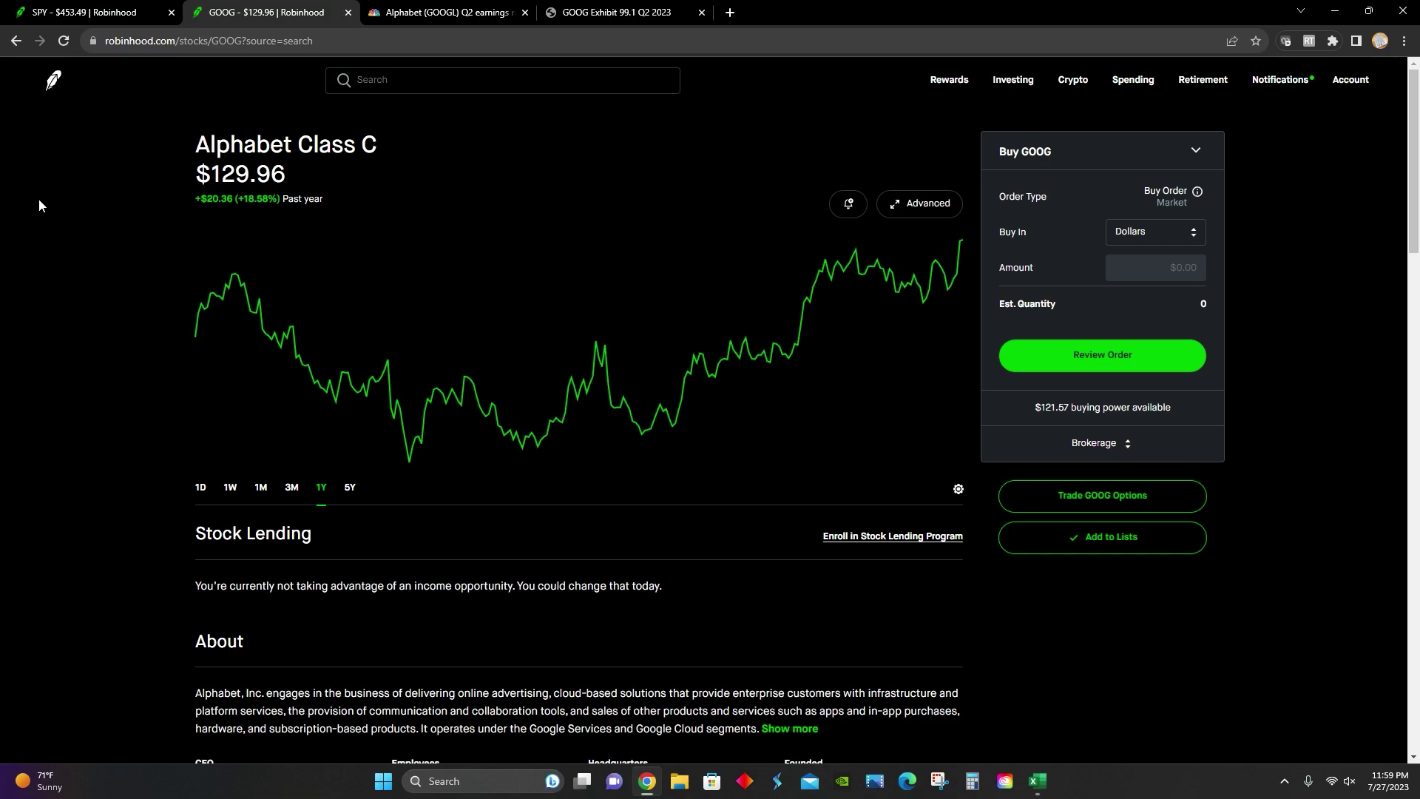
key("ctrl+shift+Tab")
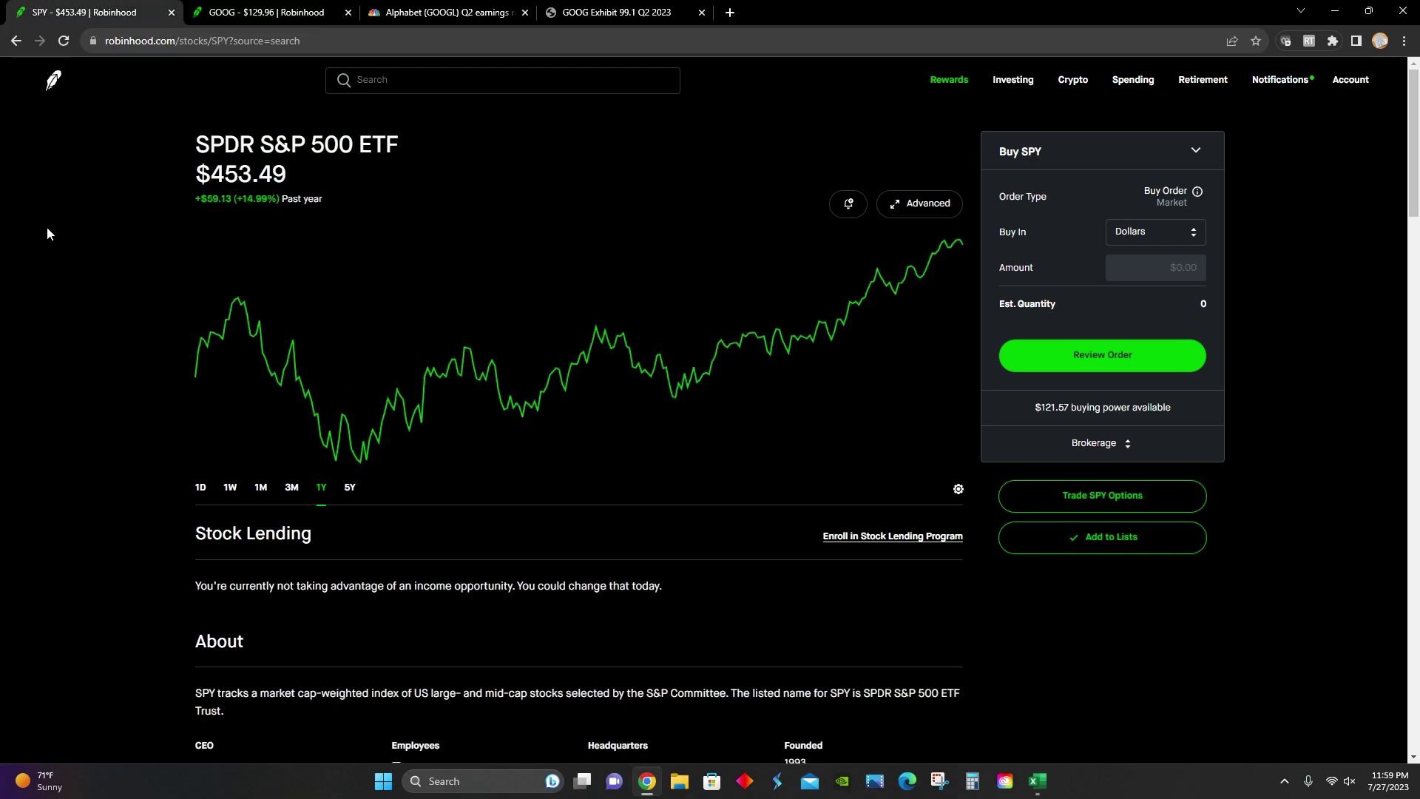
key("ctrl+Tab")
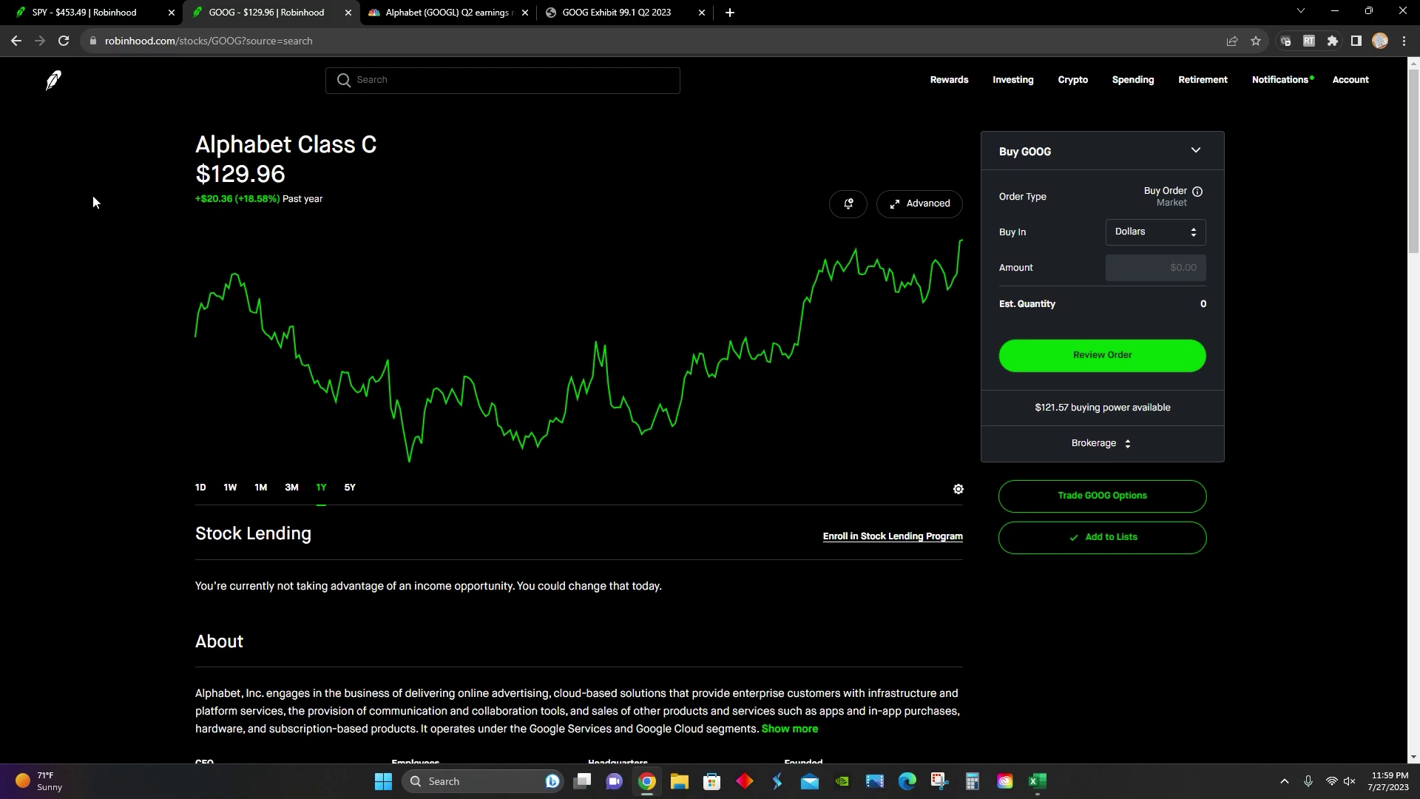
- Read the CNBC Alphabet Q2 2023 earnings article down to its YouTube ads and Google Cloud figures
left_click(429, 13)
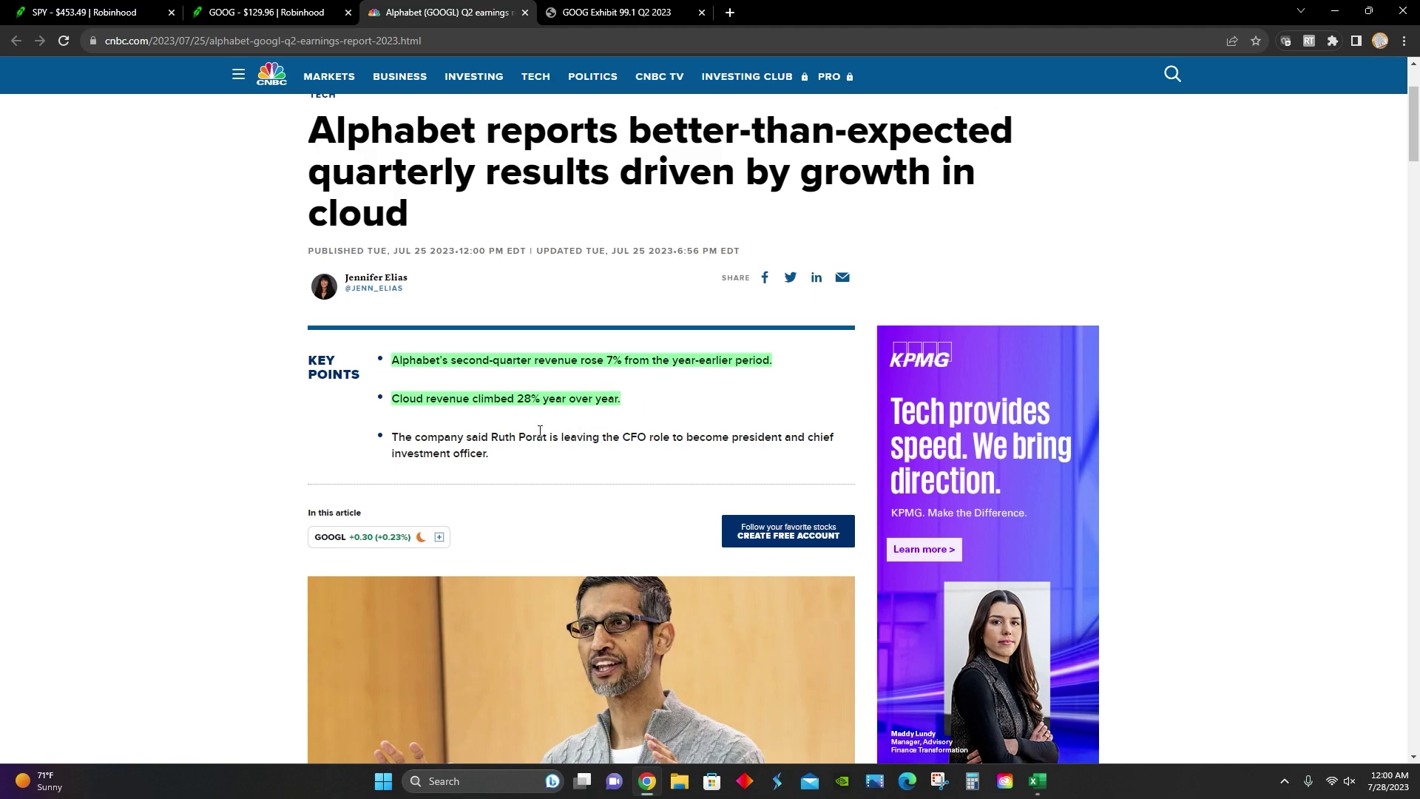
scroll(184, 448, "down", 9)
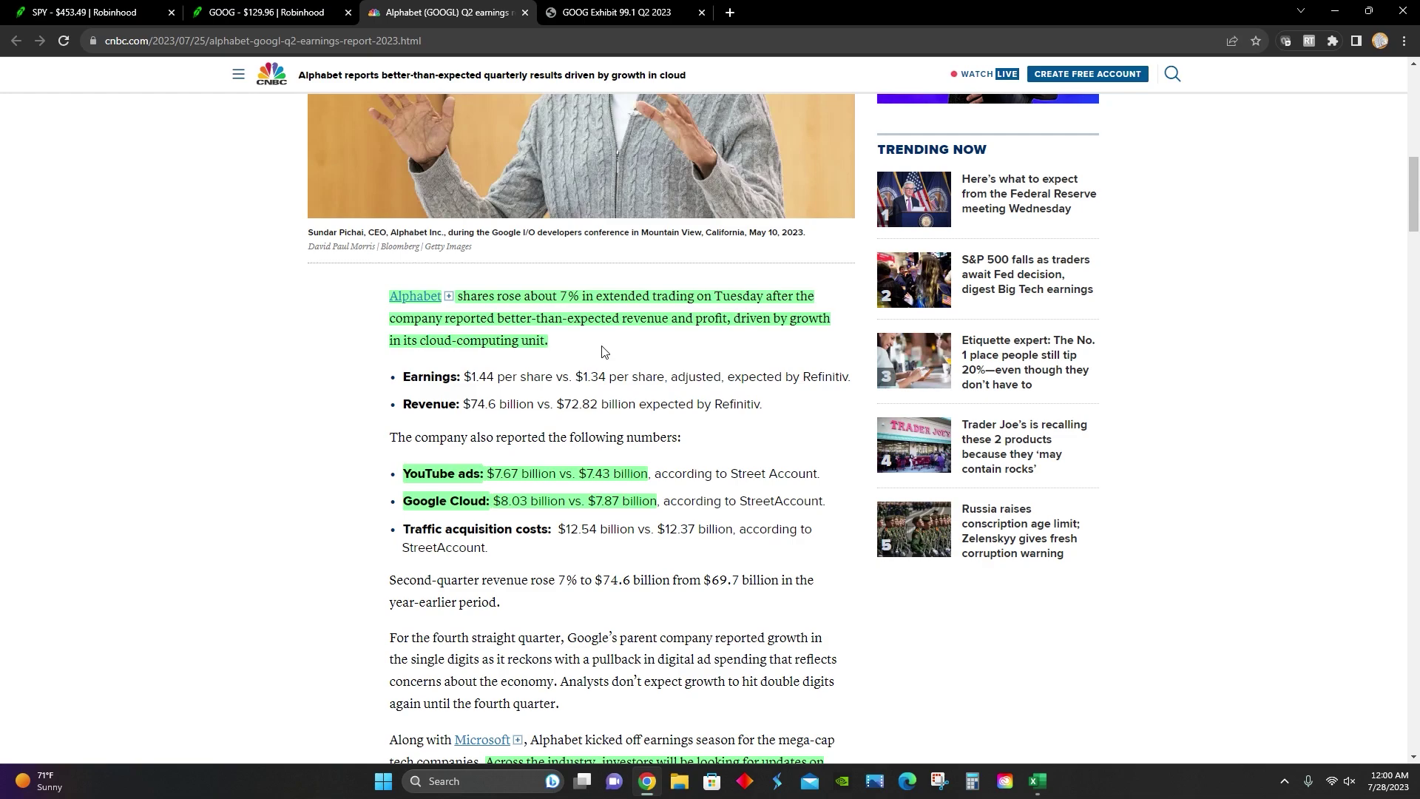
scroll(603, 351, "down", 2)
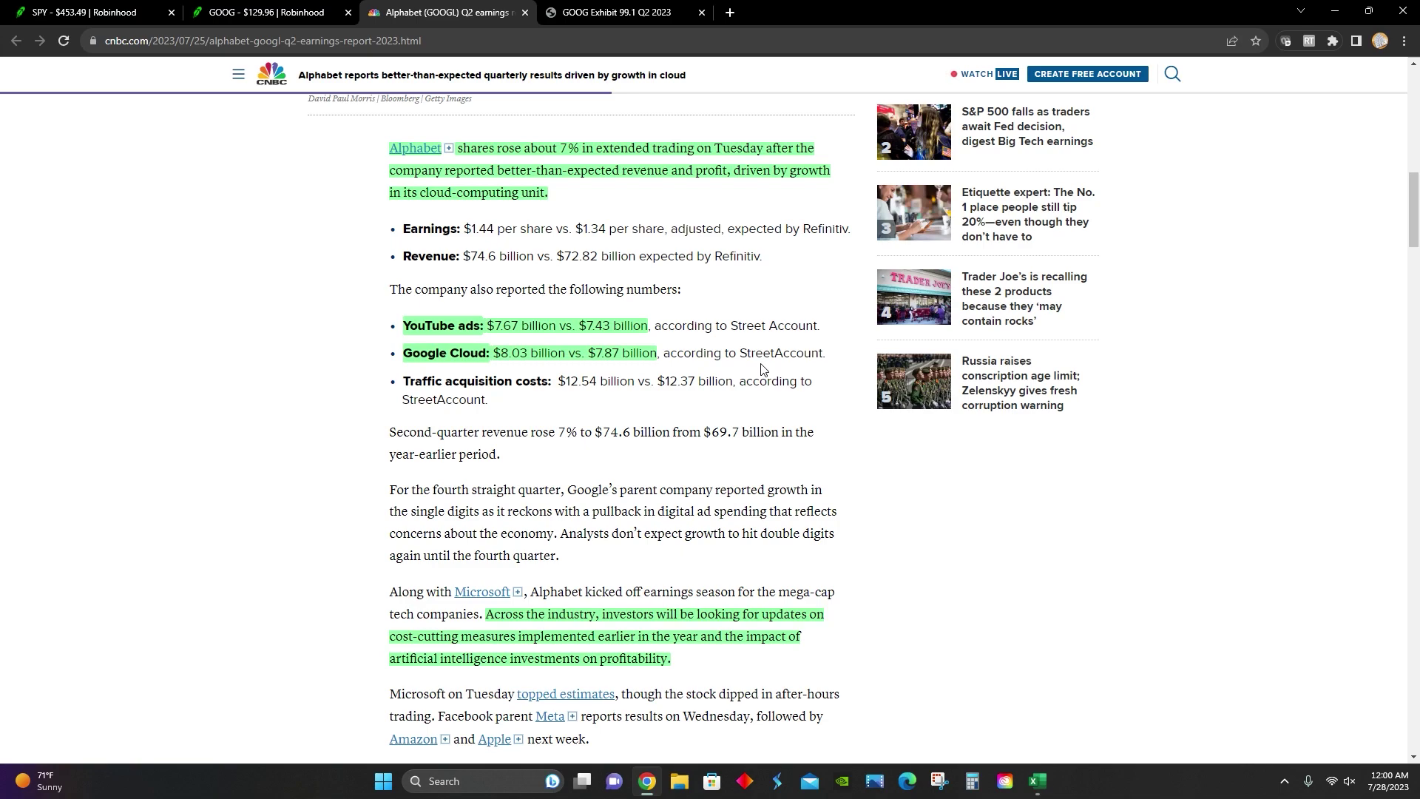
scroll(762, 370, "down", 3)
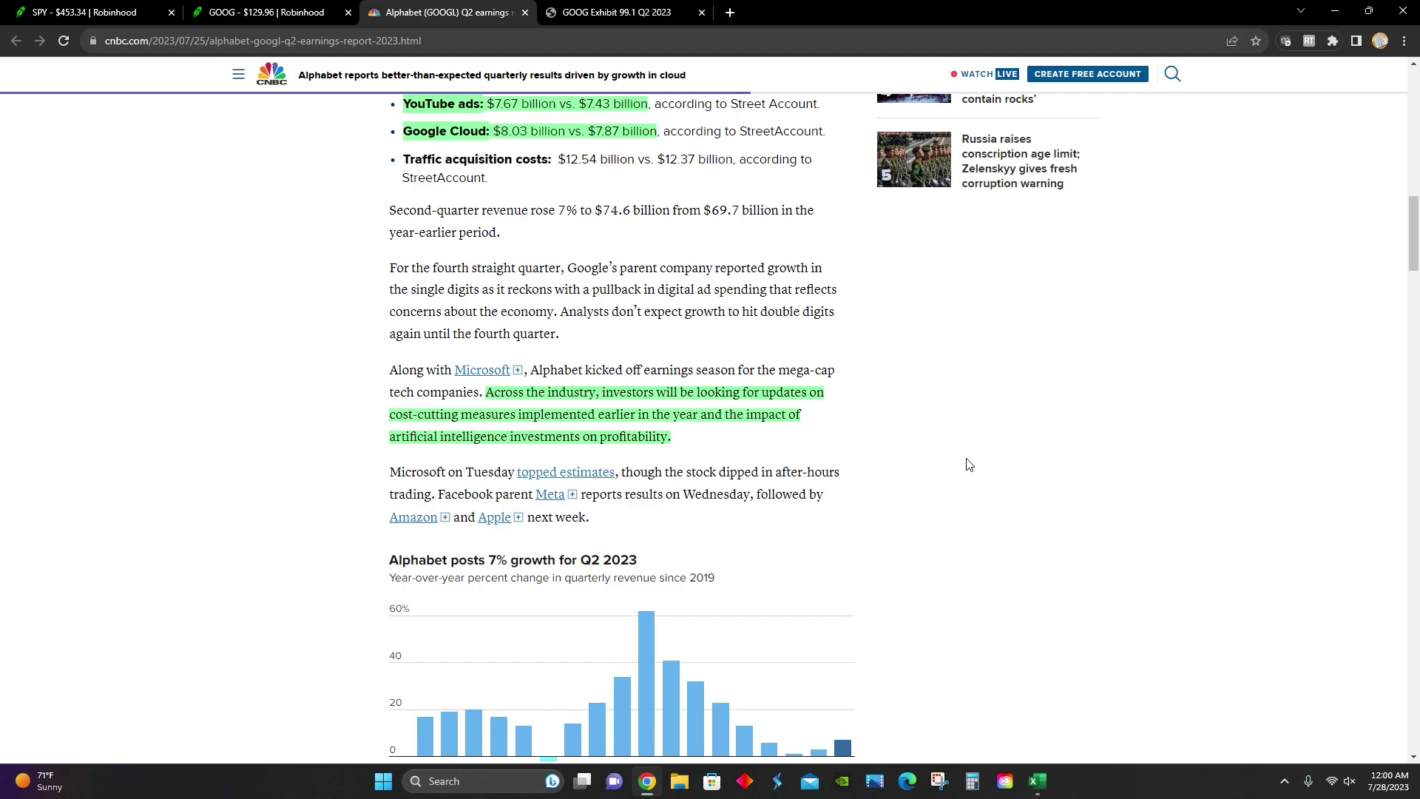
scroll(968, 464, "down", 3)
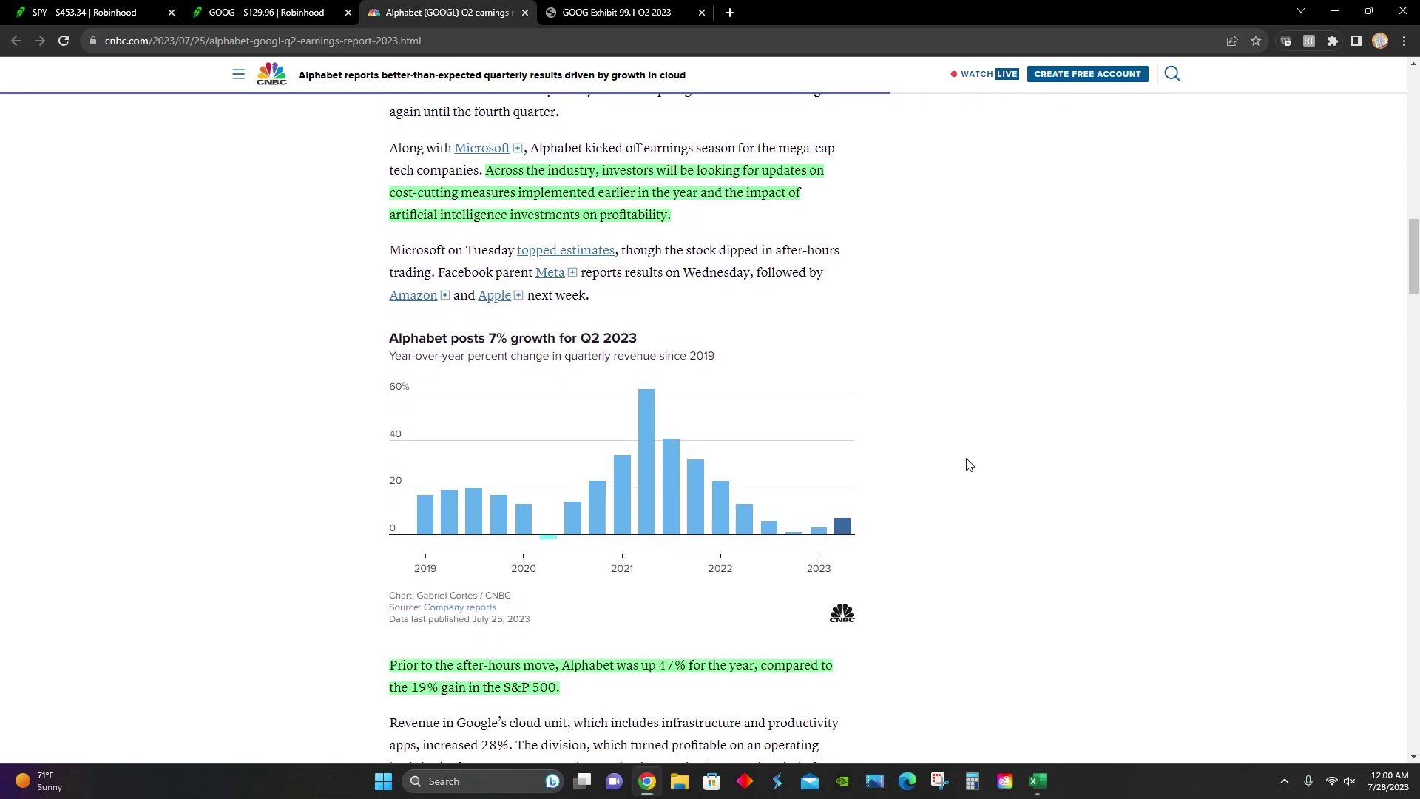
scroll(969, 465, "down", 4)
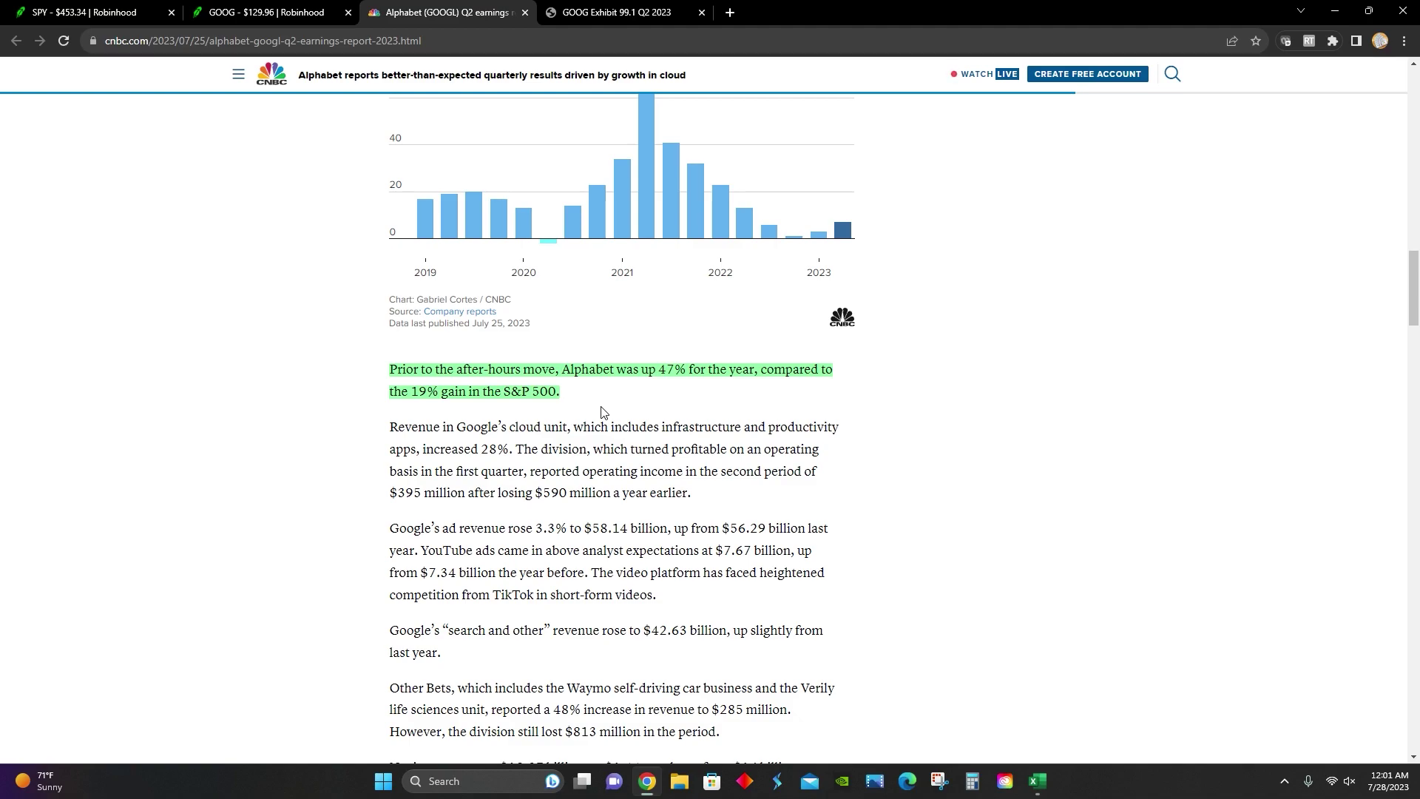
scroll(879, 405, "up", 3)
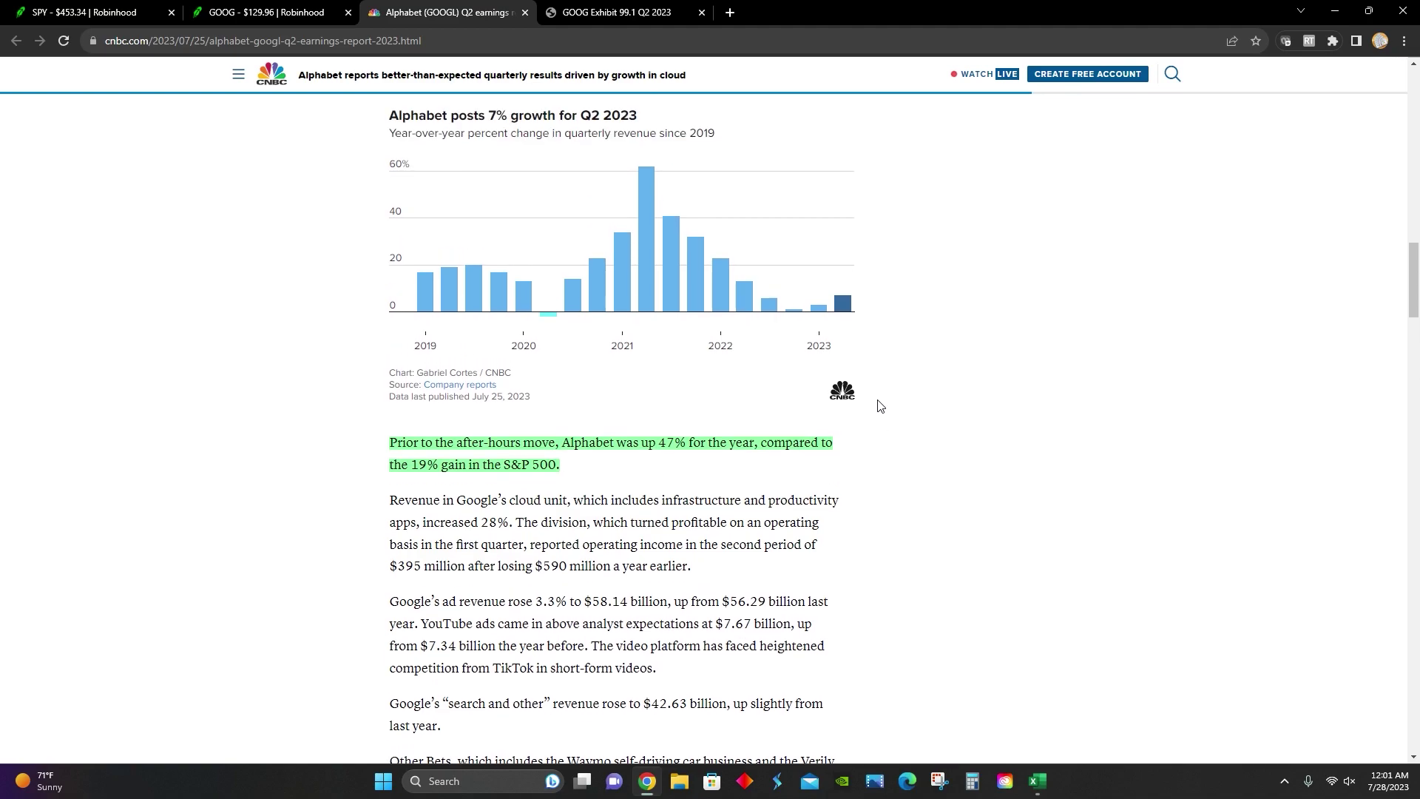
scroll(880, 405, "up", 7)
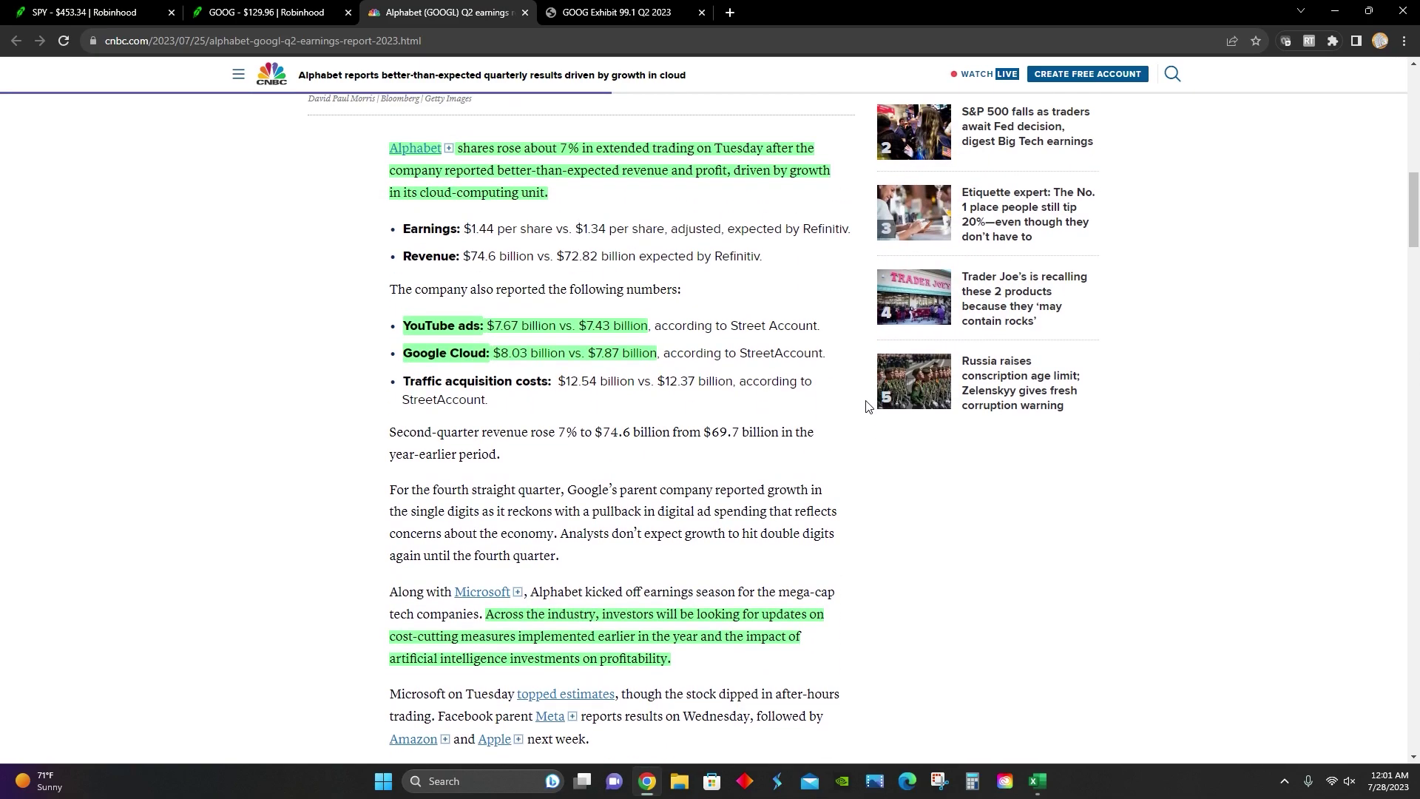
scroll(855, 403, "up", 7)
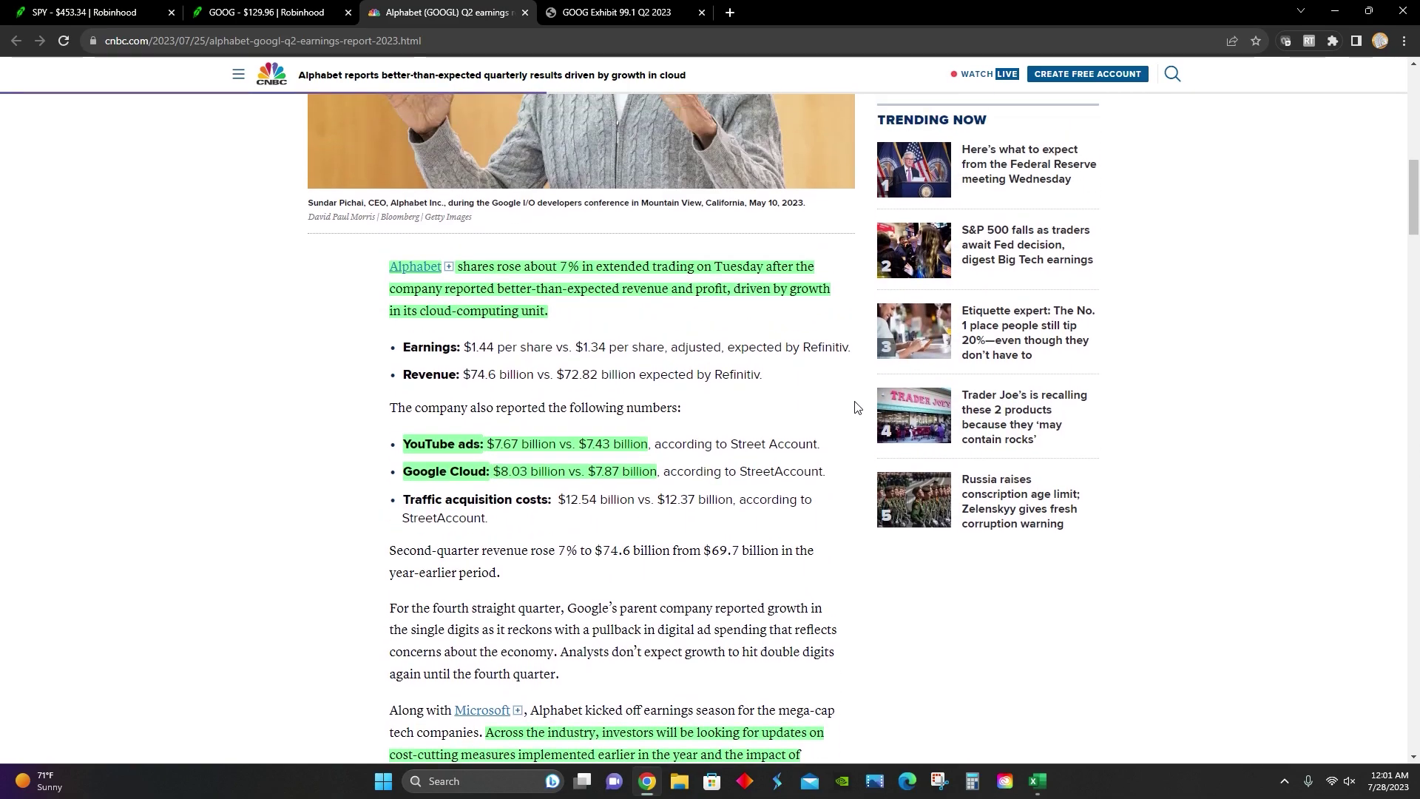
scroll(855, 405, "up", 4)
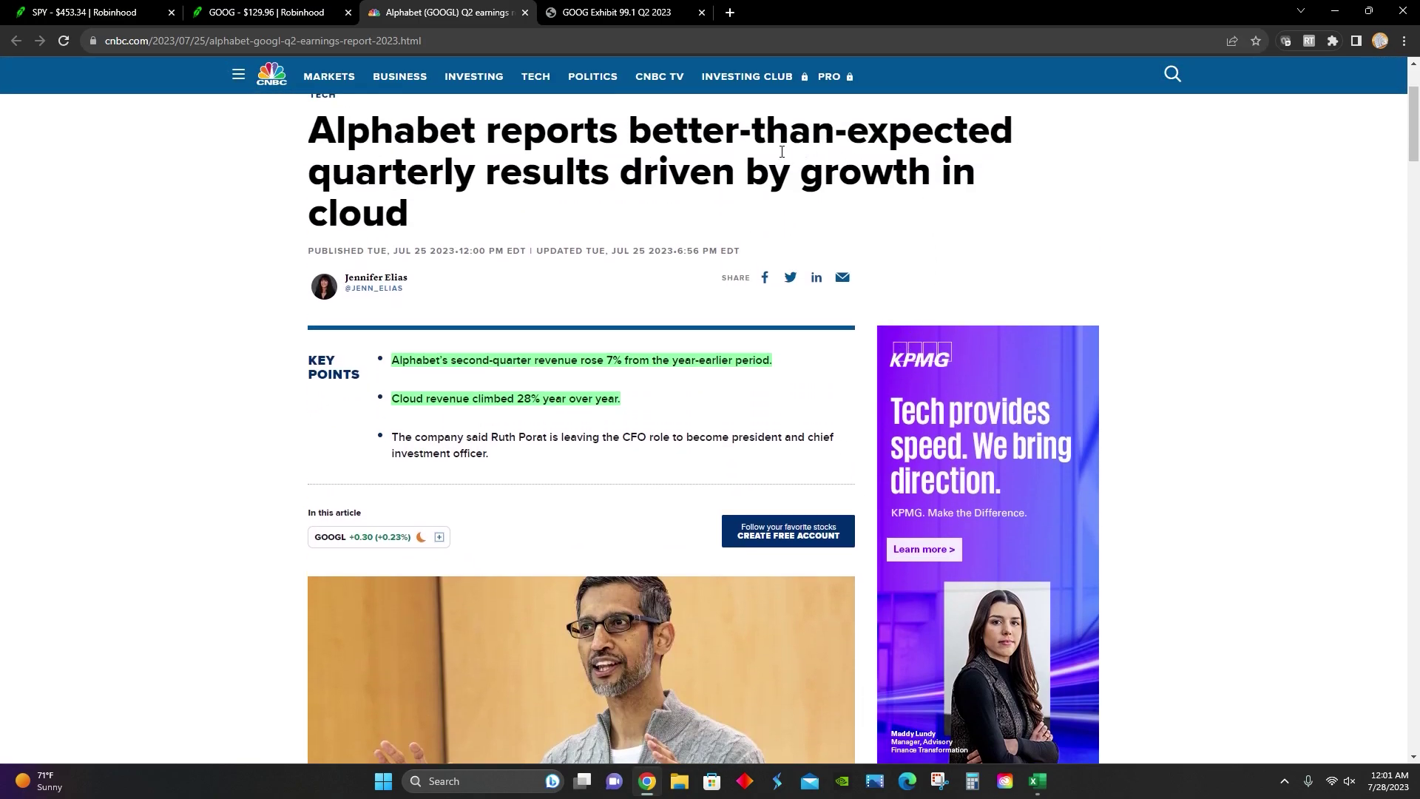
- Bring up the GOOG Exhibit 99.1 PDF, past the balance sheet to the $74,604M-revenue income statement
left_click(621, 11)
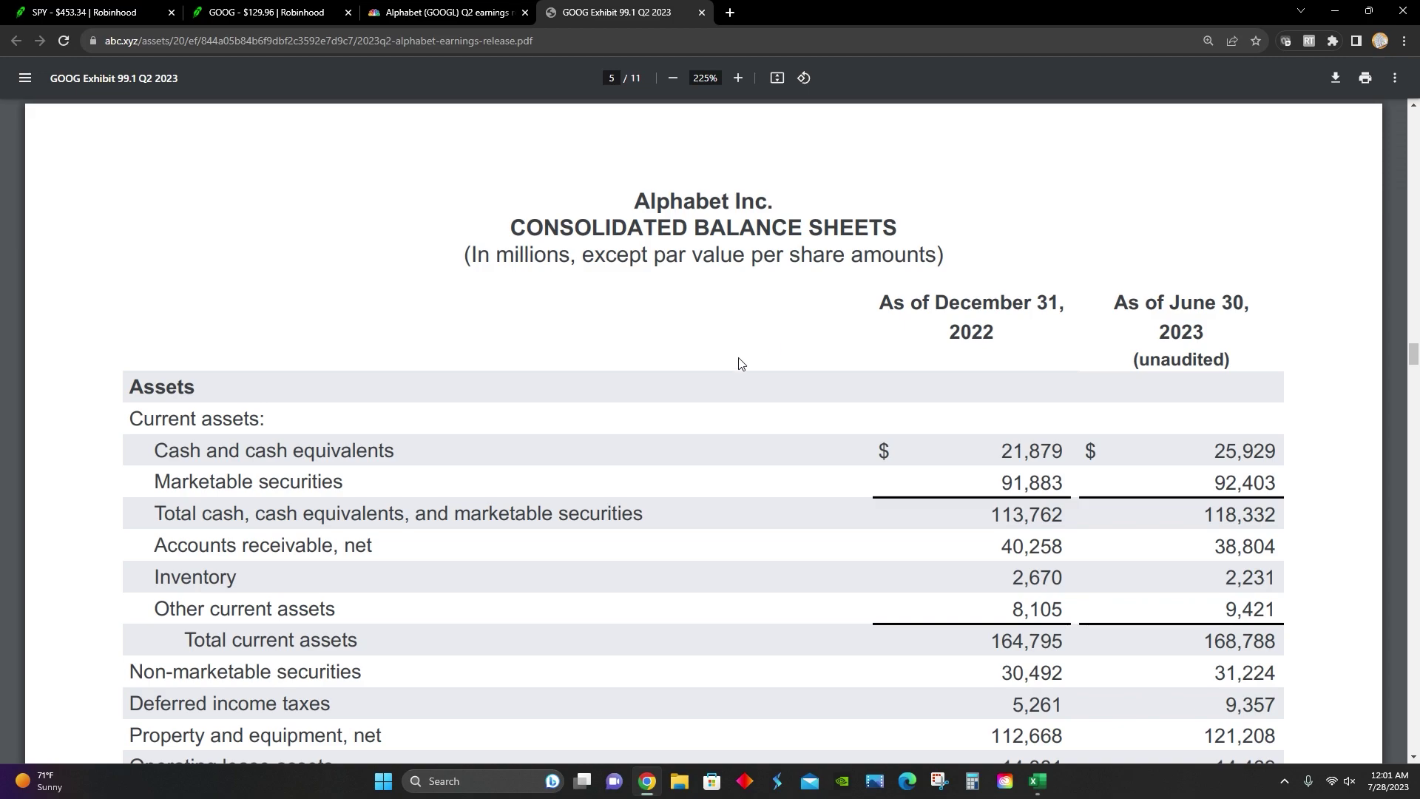
scroll(750, 349, "down", 2)
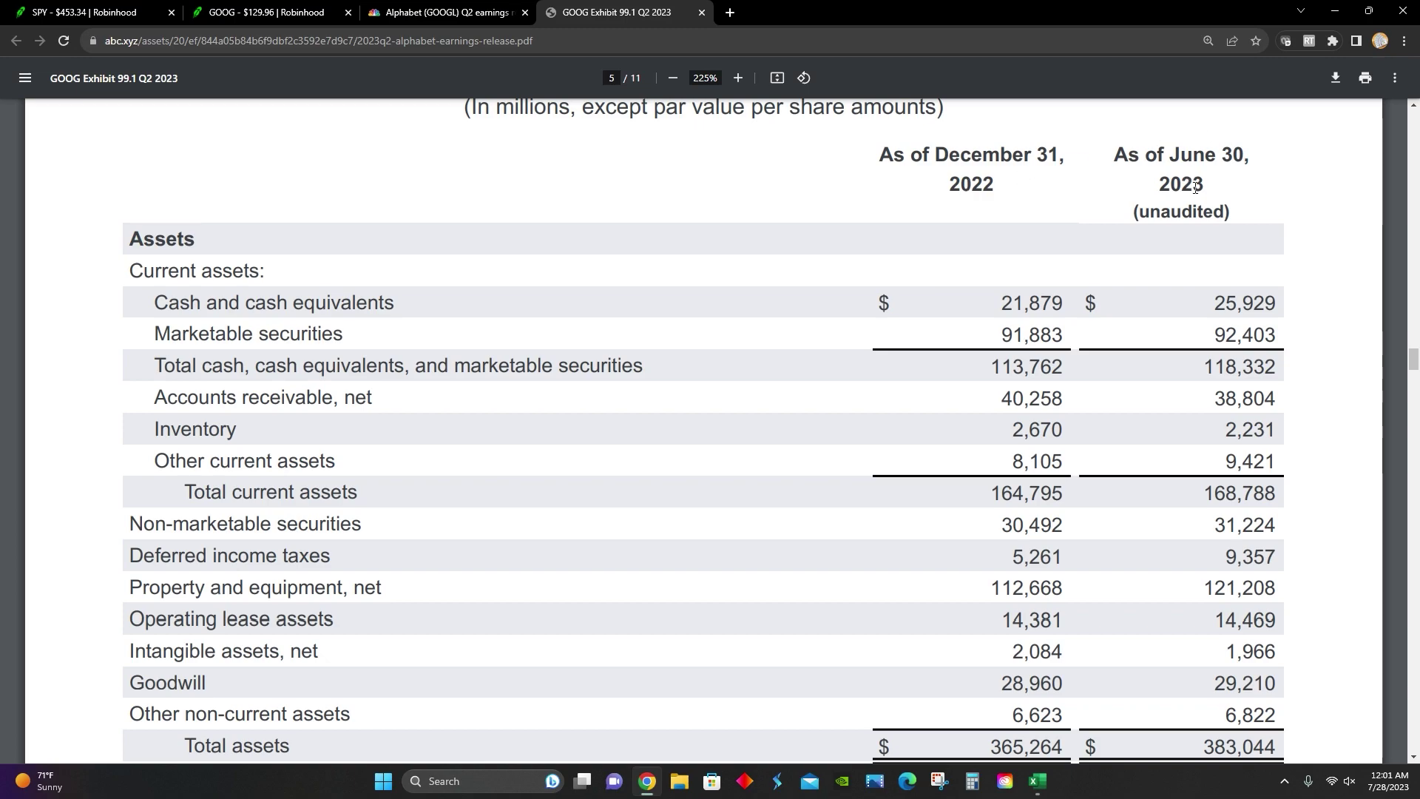
scroll(1084, 557, "down", 2)
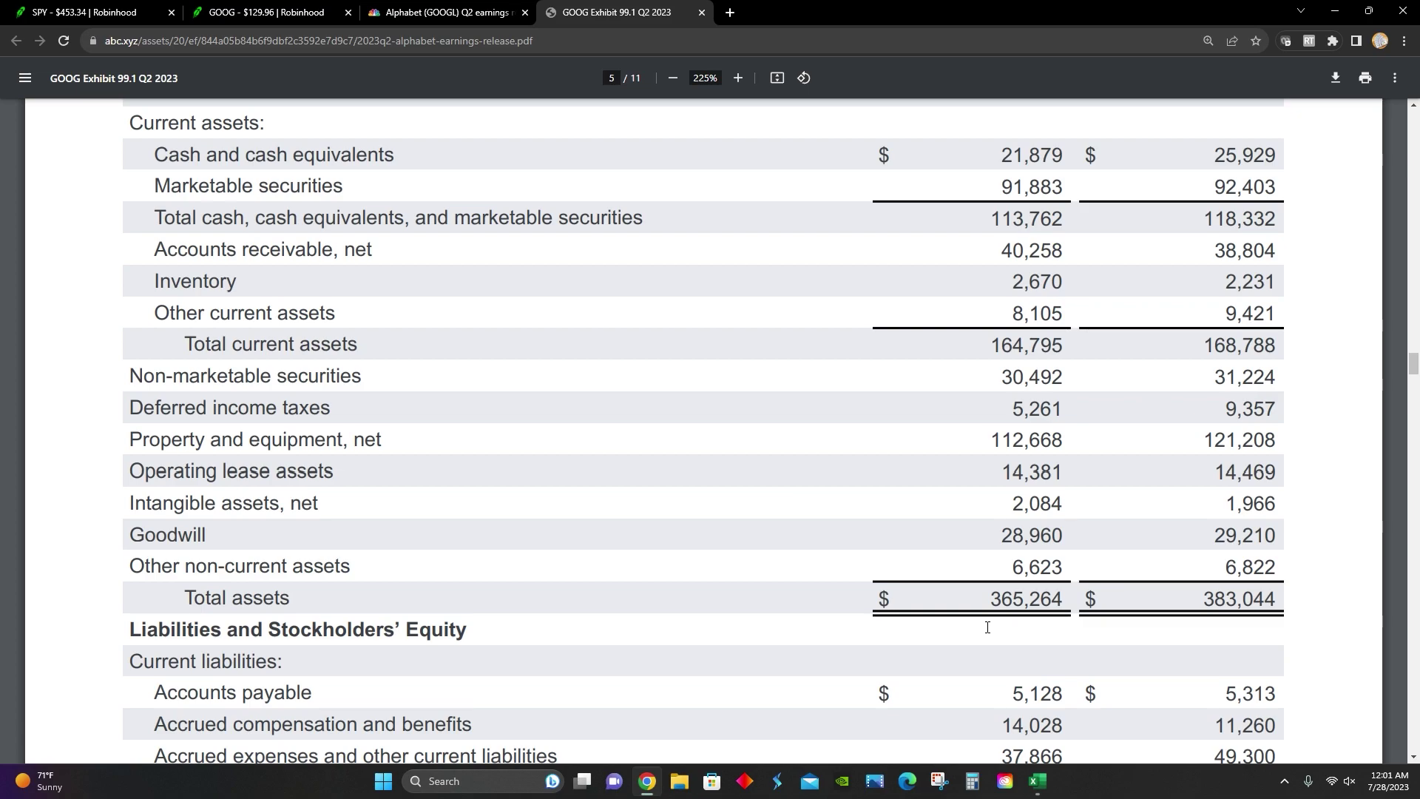
scroll(1258, 637, "down", 6)
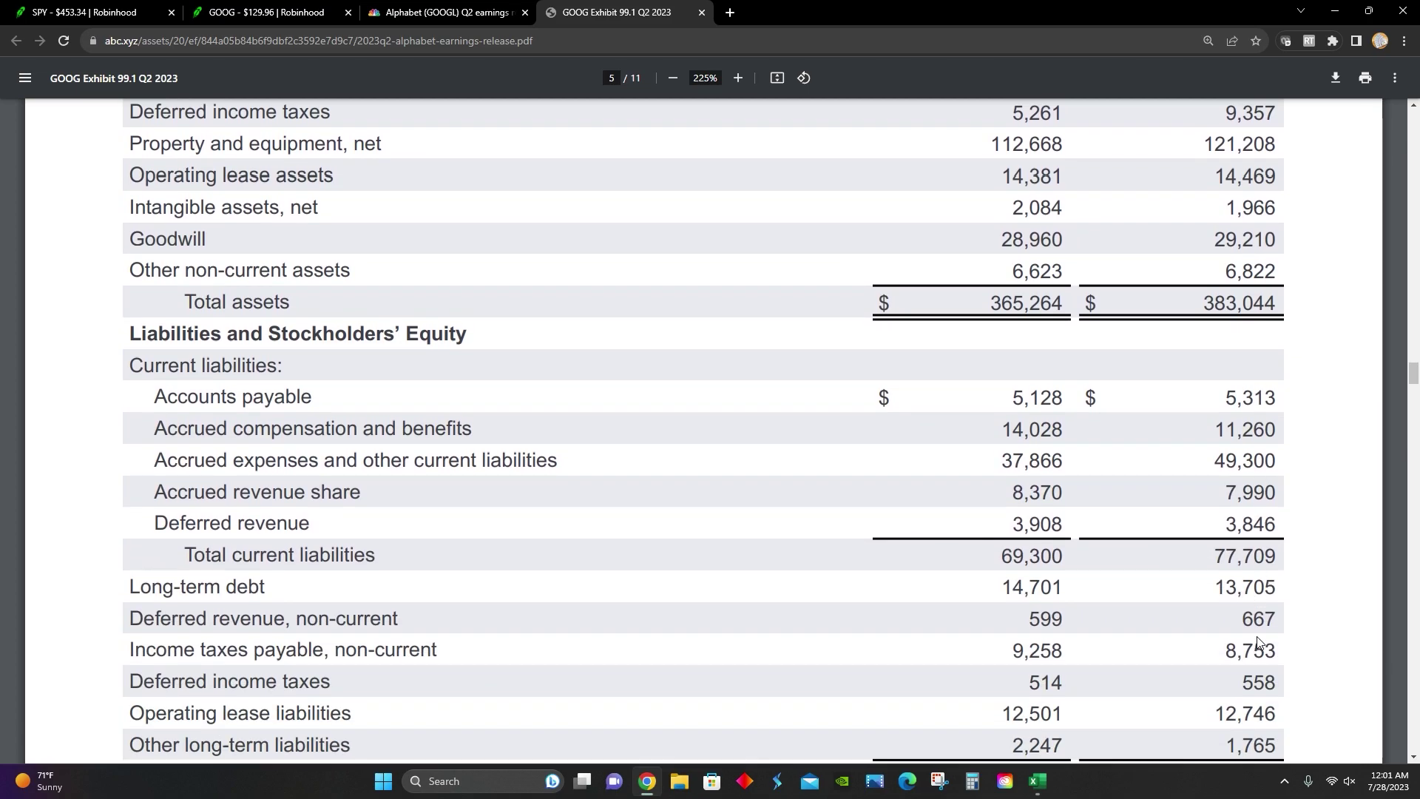
scroll(1258, 637, "down", 4)
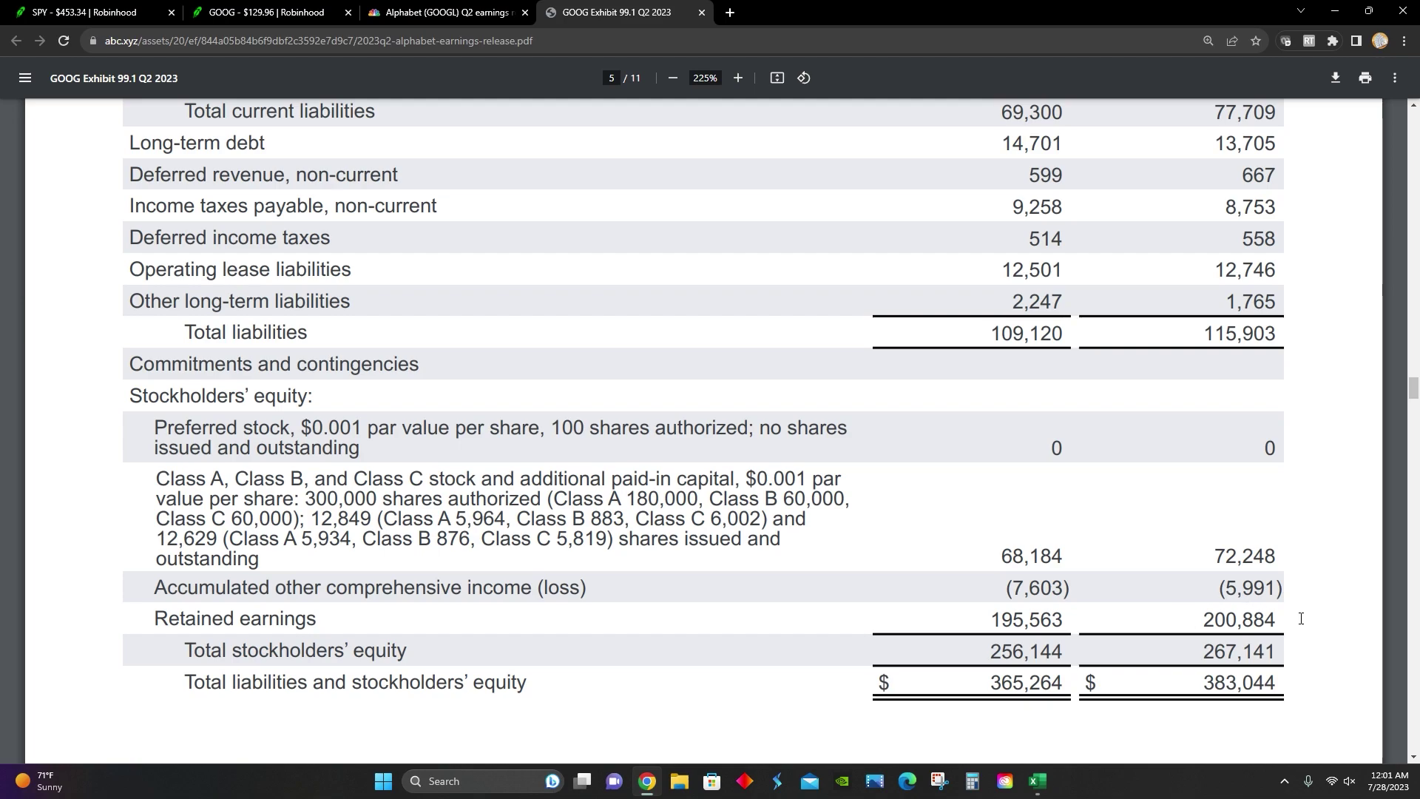
scroll(1302, 619, "down", 10)
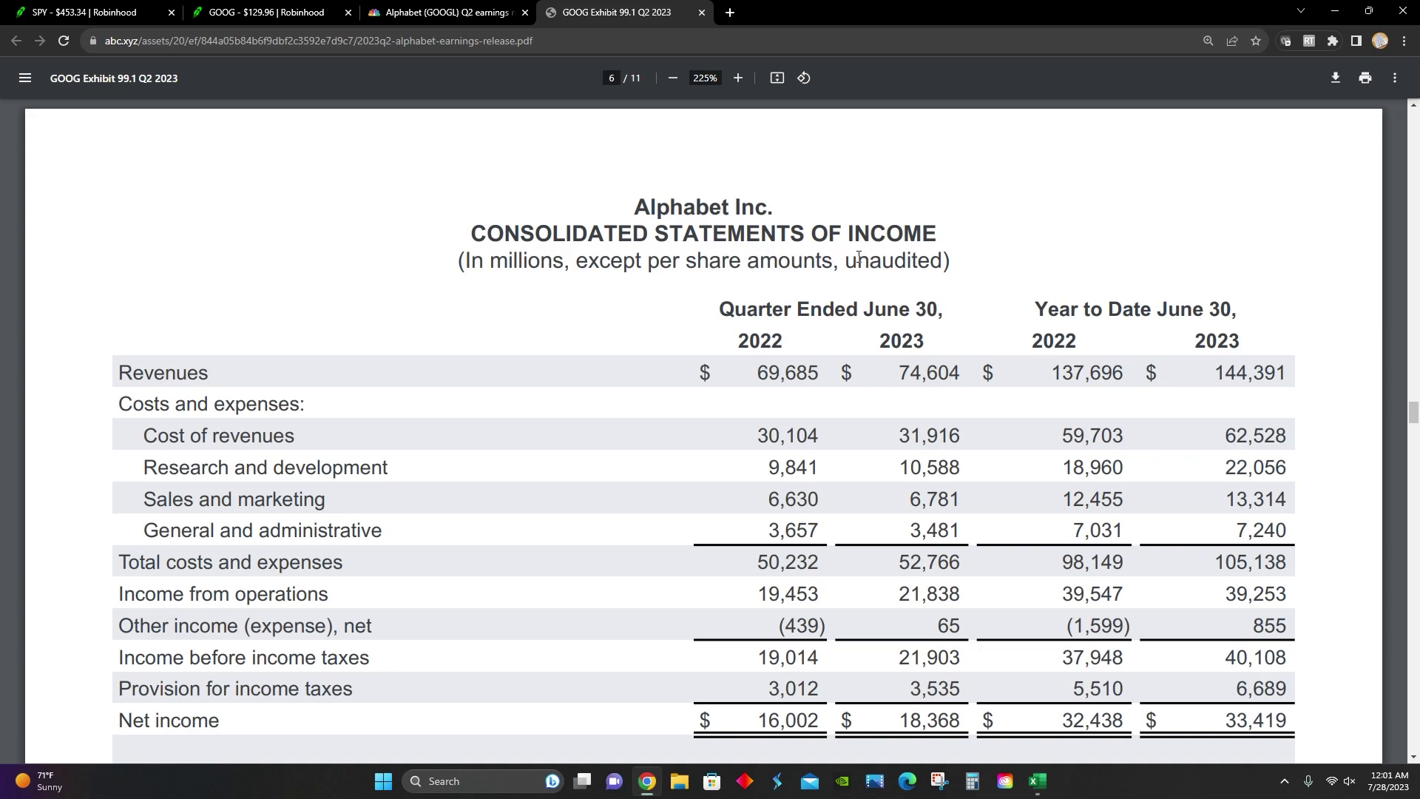
- Scroll to page 7's cash flow statement, starting with $18,368 million Q2 2023 net income
scroll(932, 263, "down", 2)
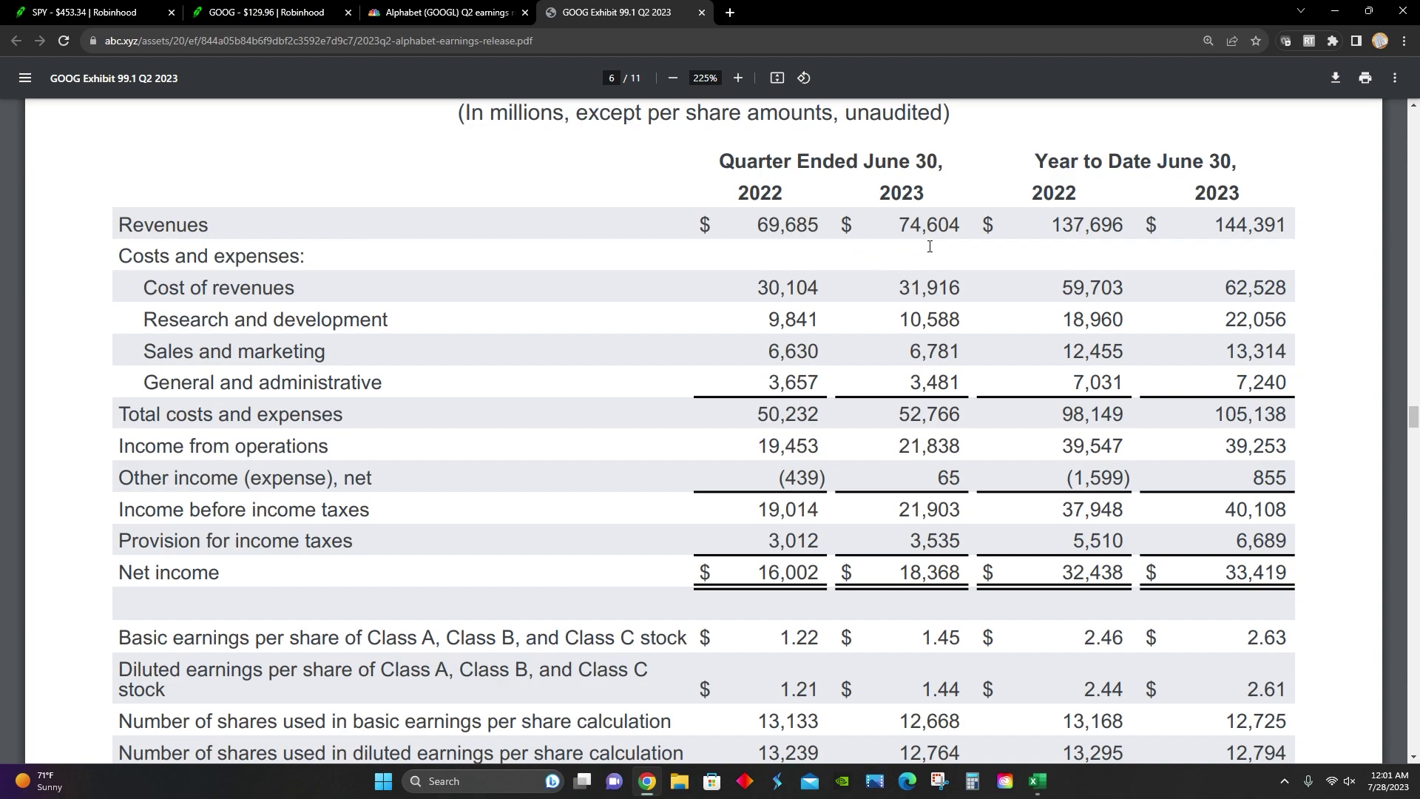
scroll(933, 245, "down", 1)
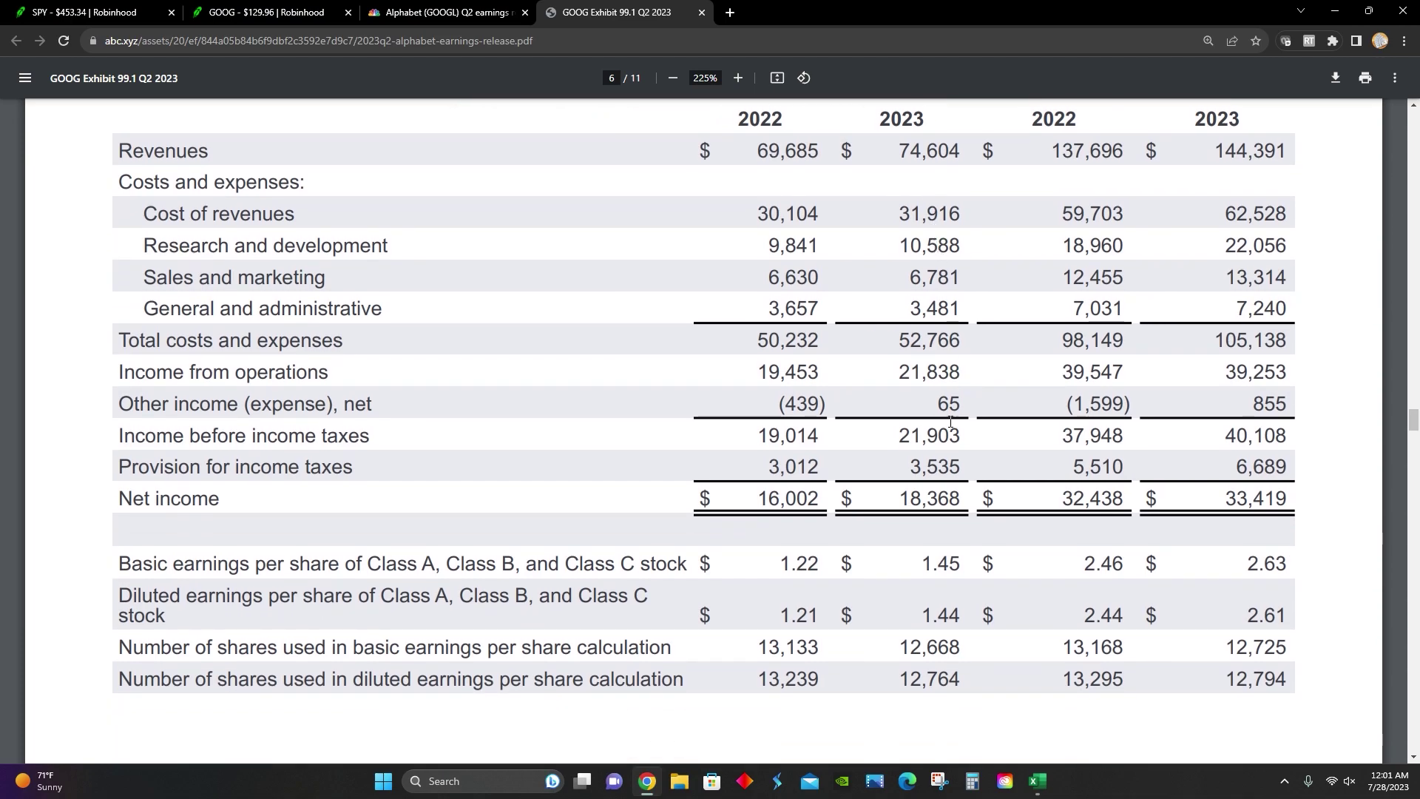
scroll(930, 439, "down", 1)
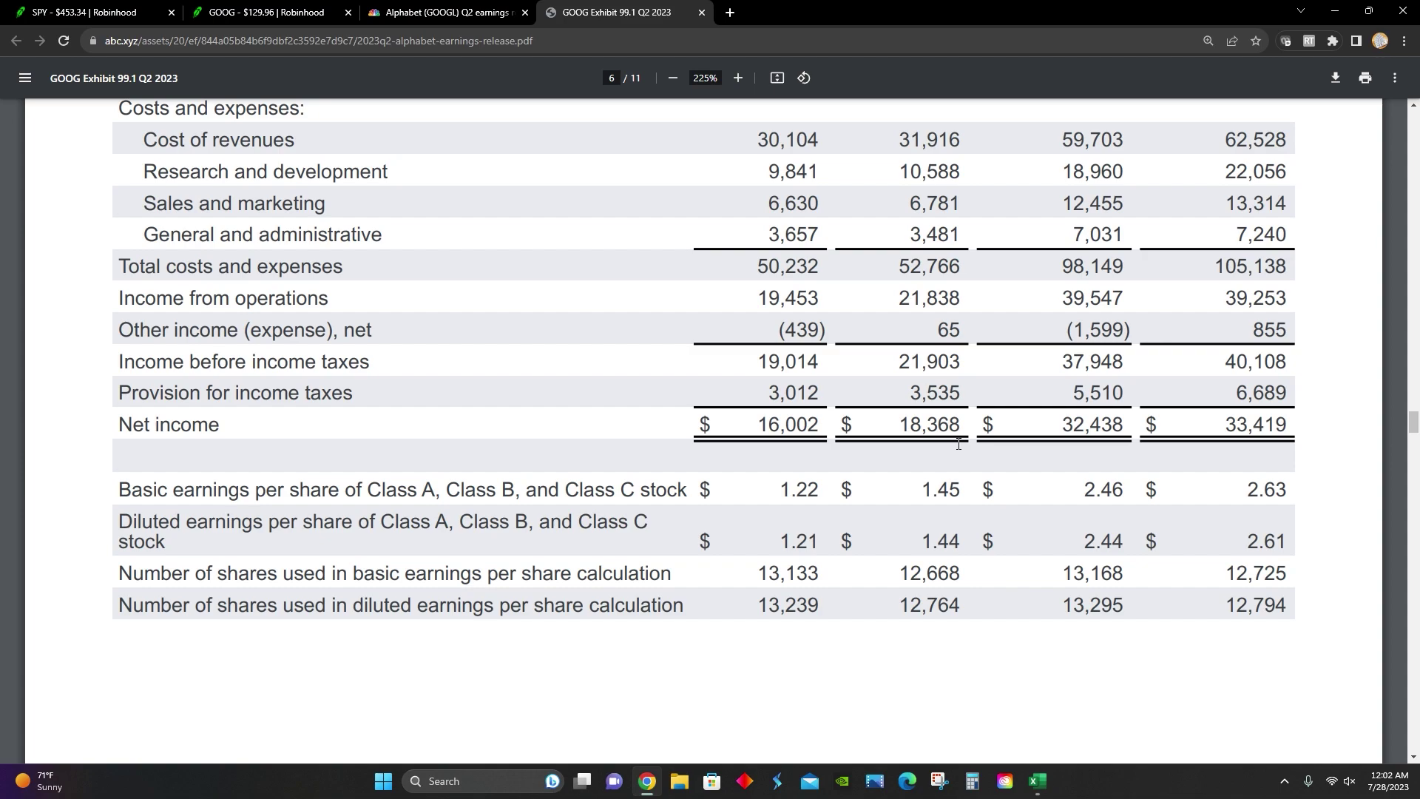
scroll(959, 443, "down", 8)
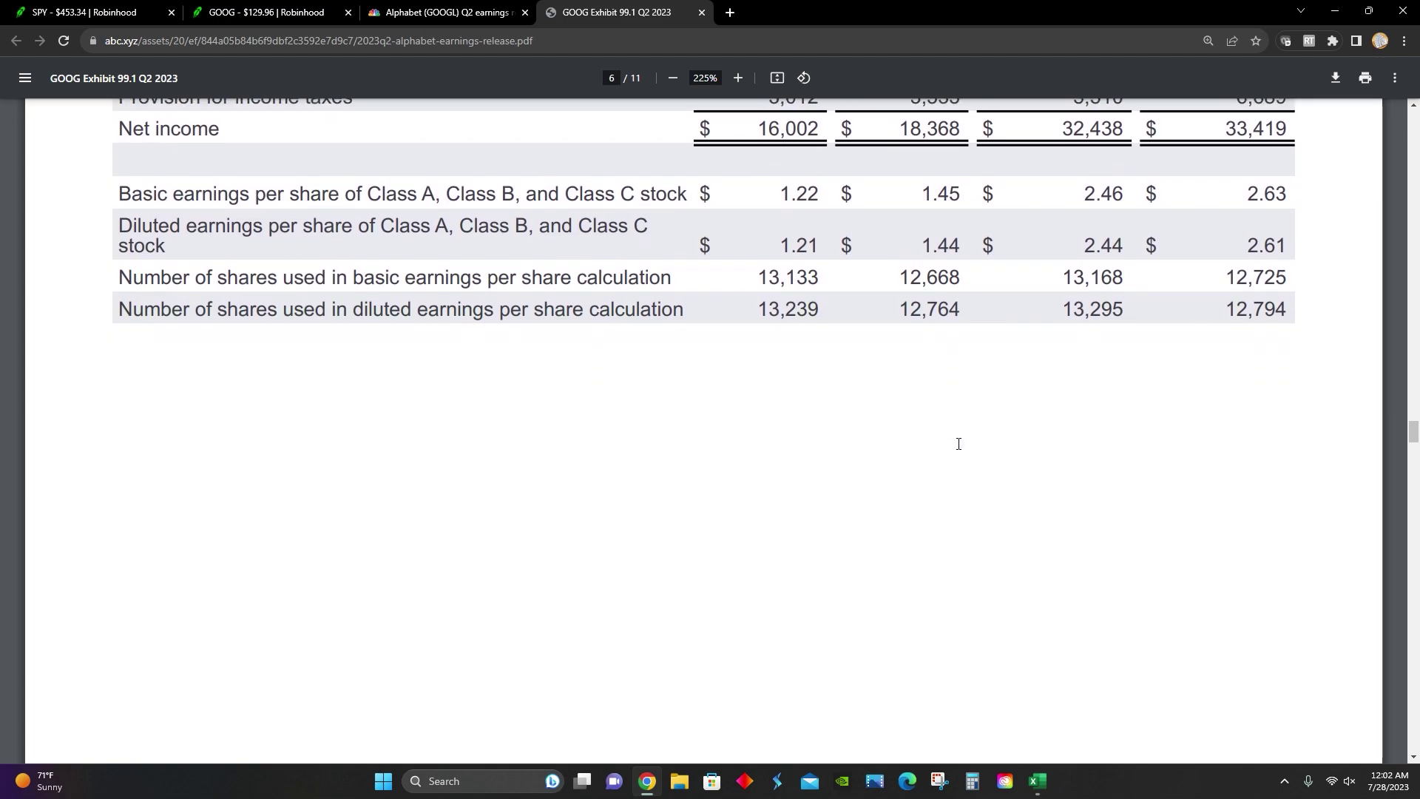
scroll(956, 453, "down", 8)
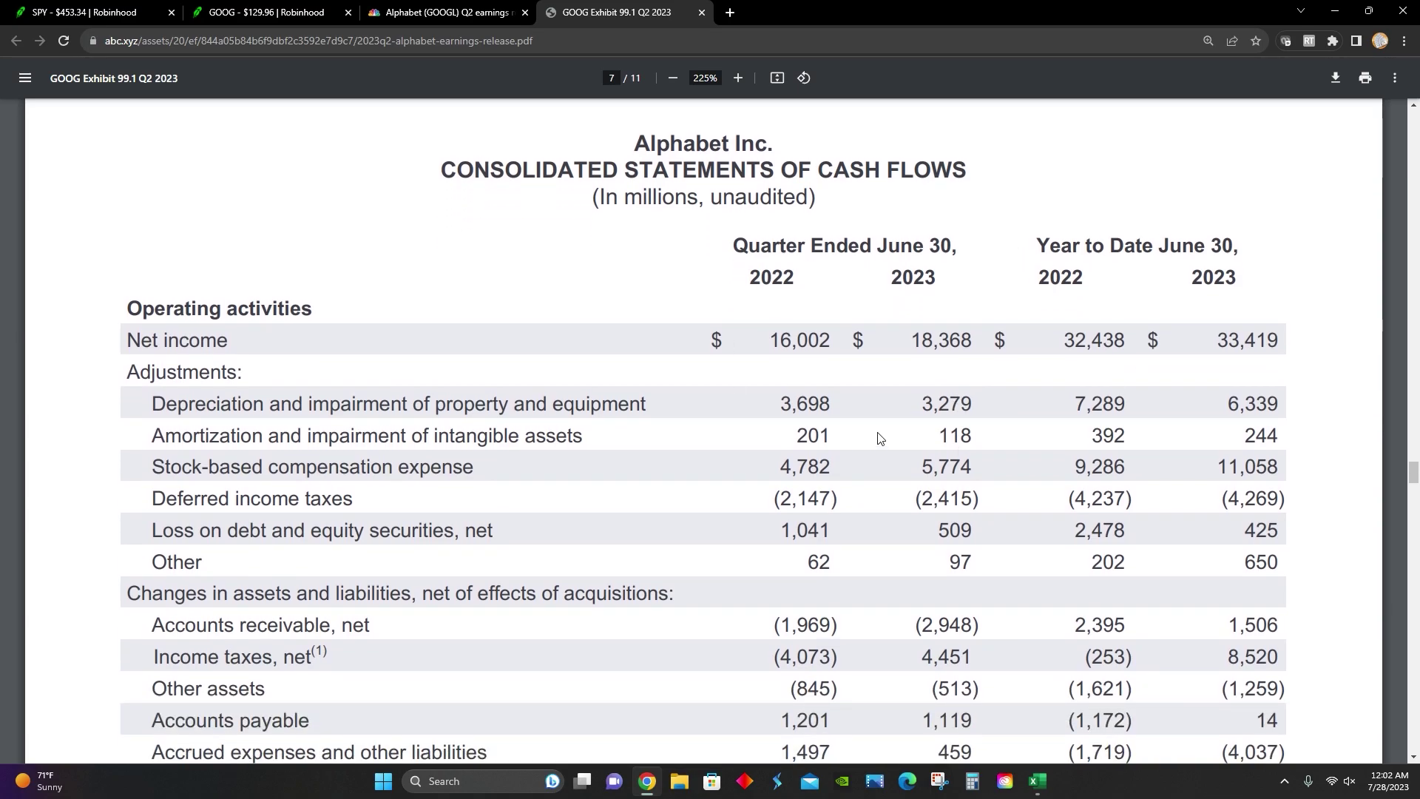
scroll(878, 438, "down", 4)
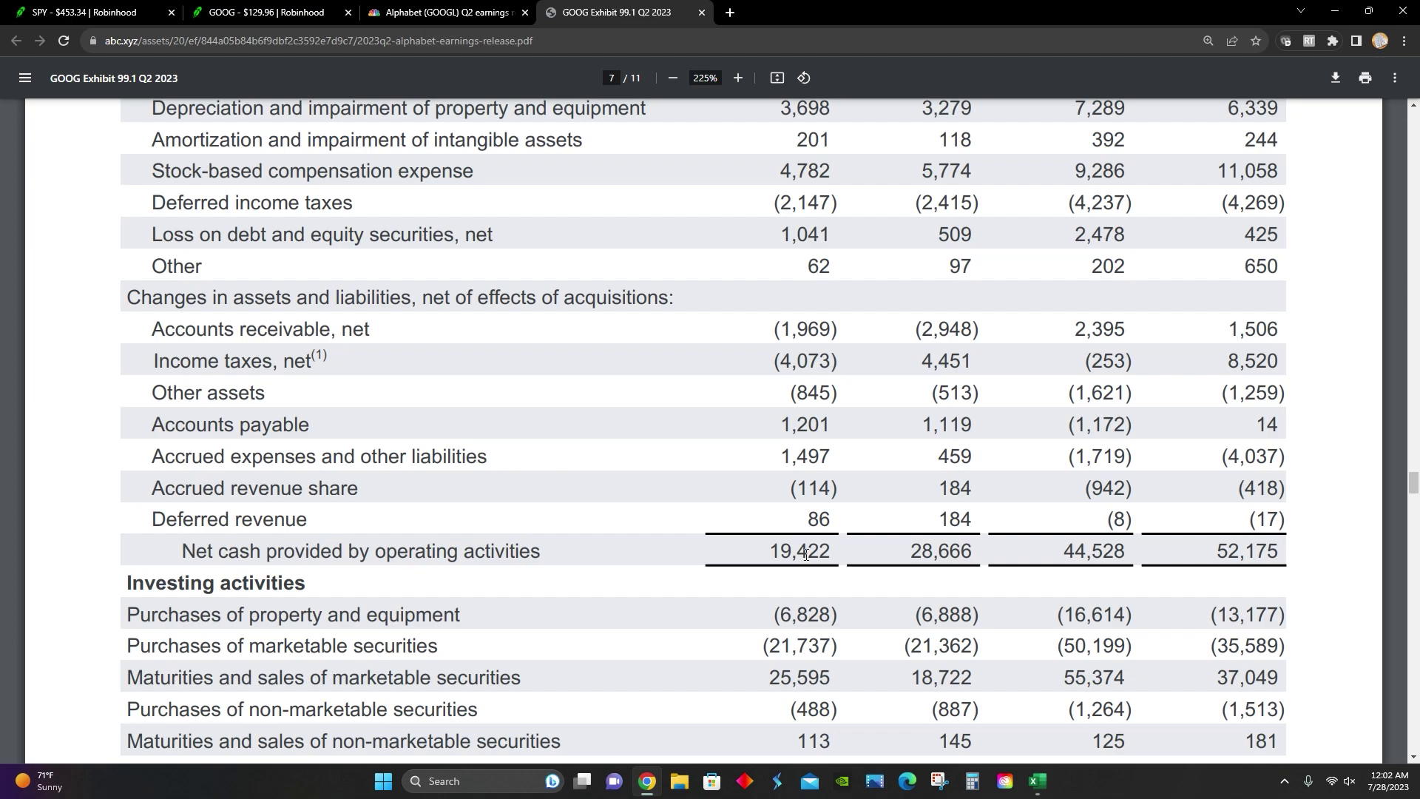
scroll(989, 560, "down", 6)
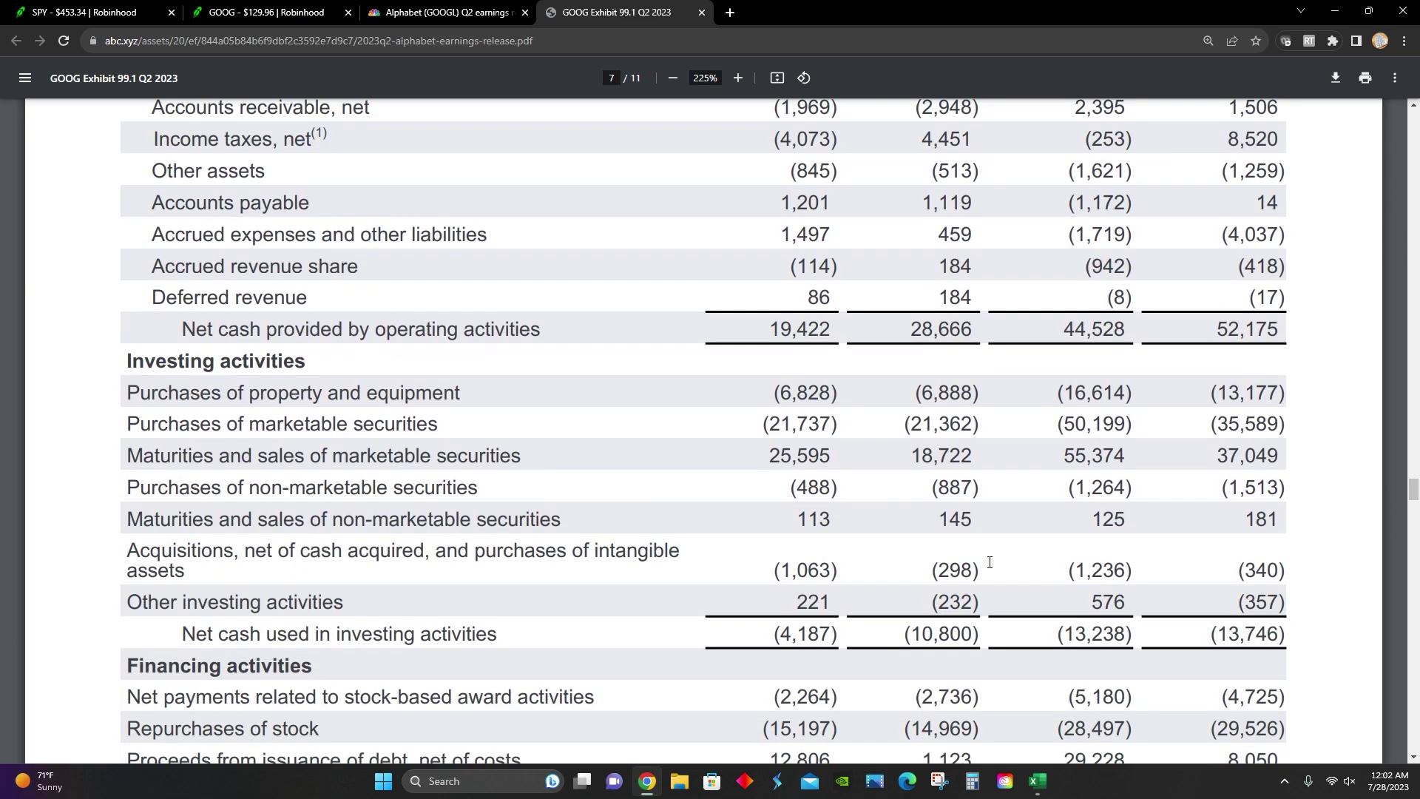
scroll(989, 562, "down", 2)
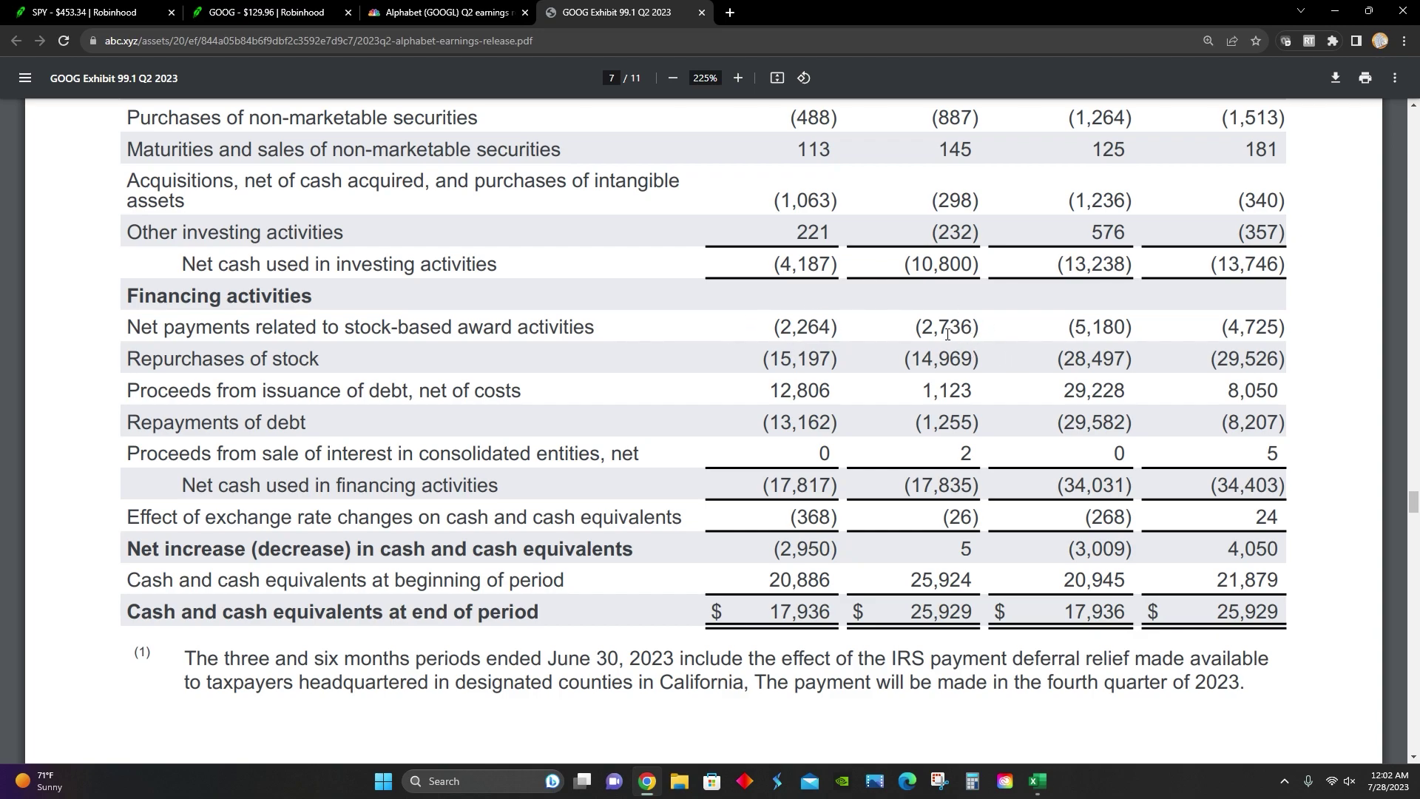
scroll(947, 334, "up", 1)
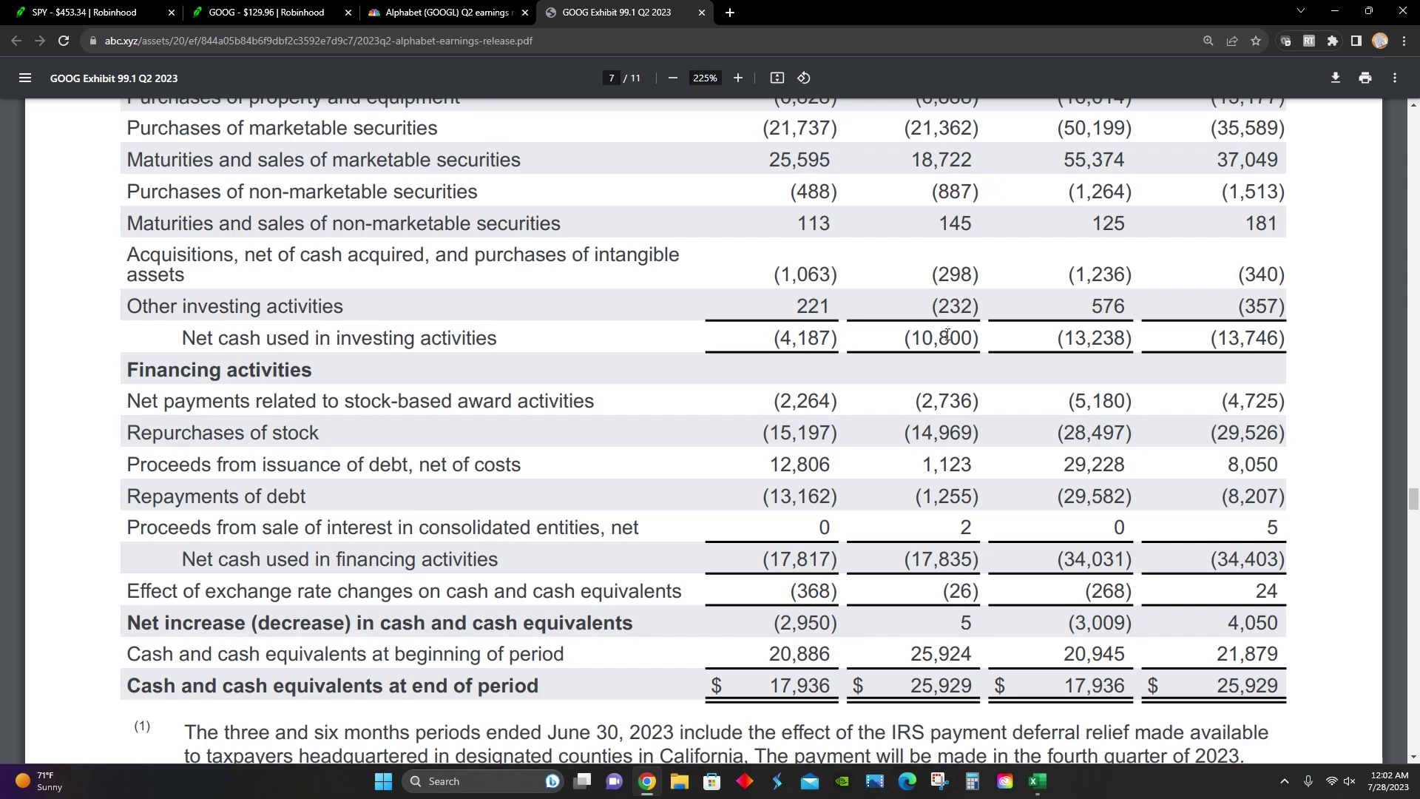
scroll(947, 335, "up", 6)
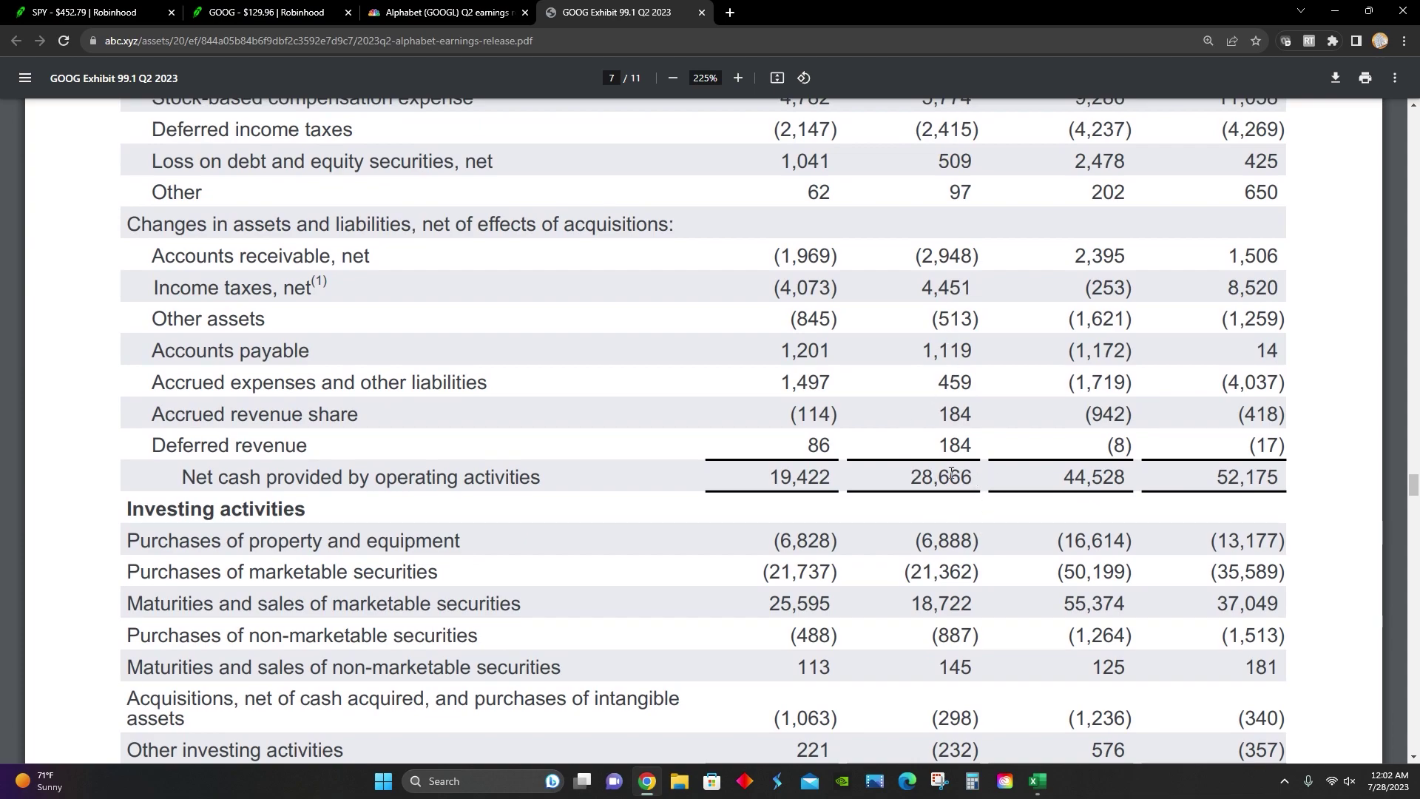
scroll(950, 473, "up", 3)
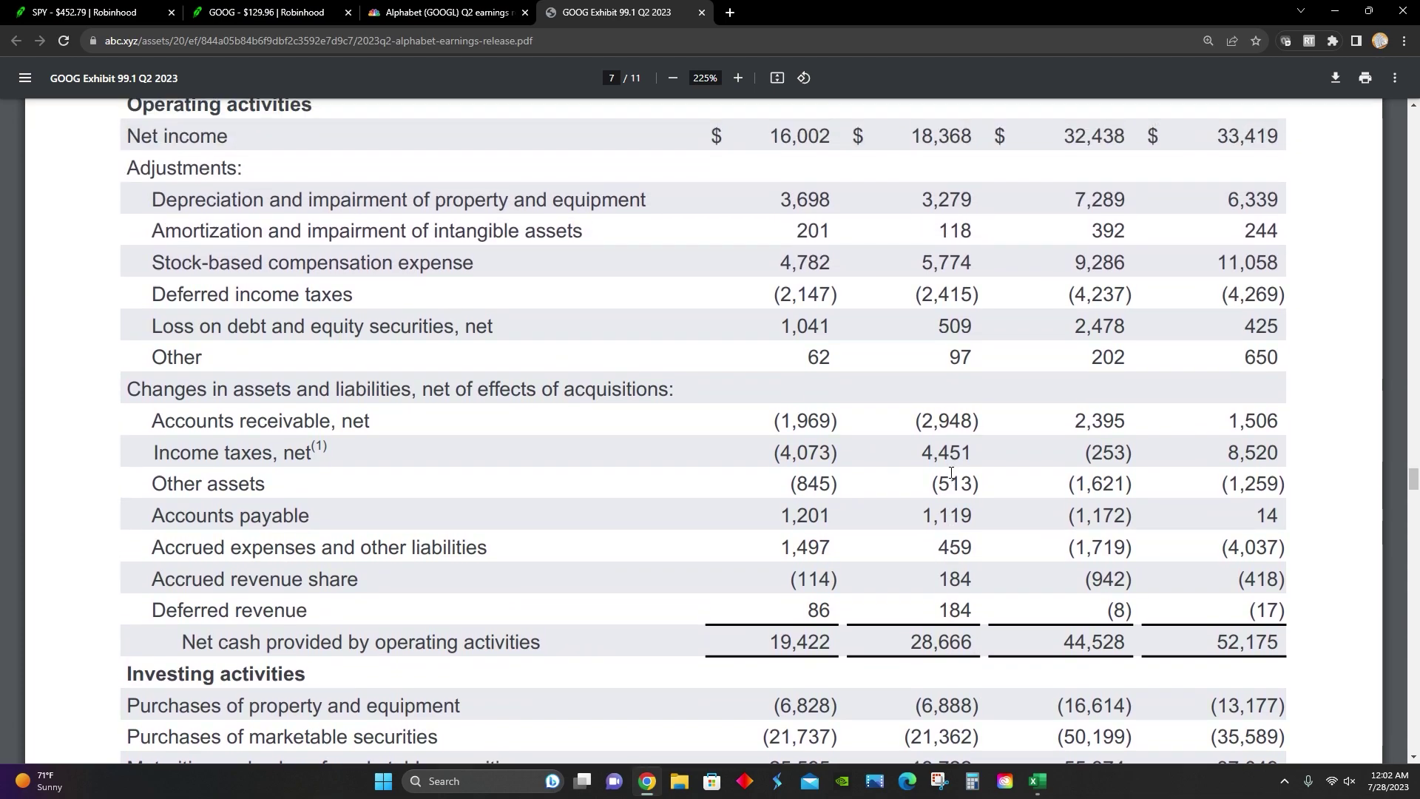
scroll(950, 473, "up", 1)
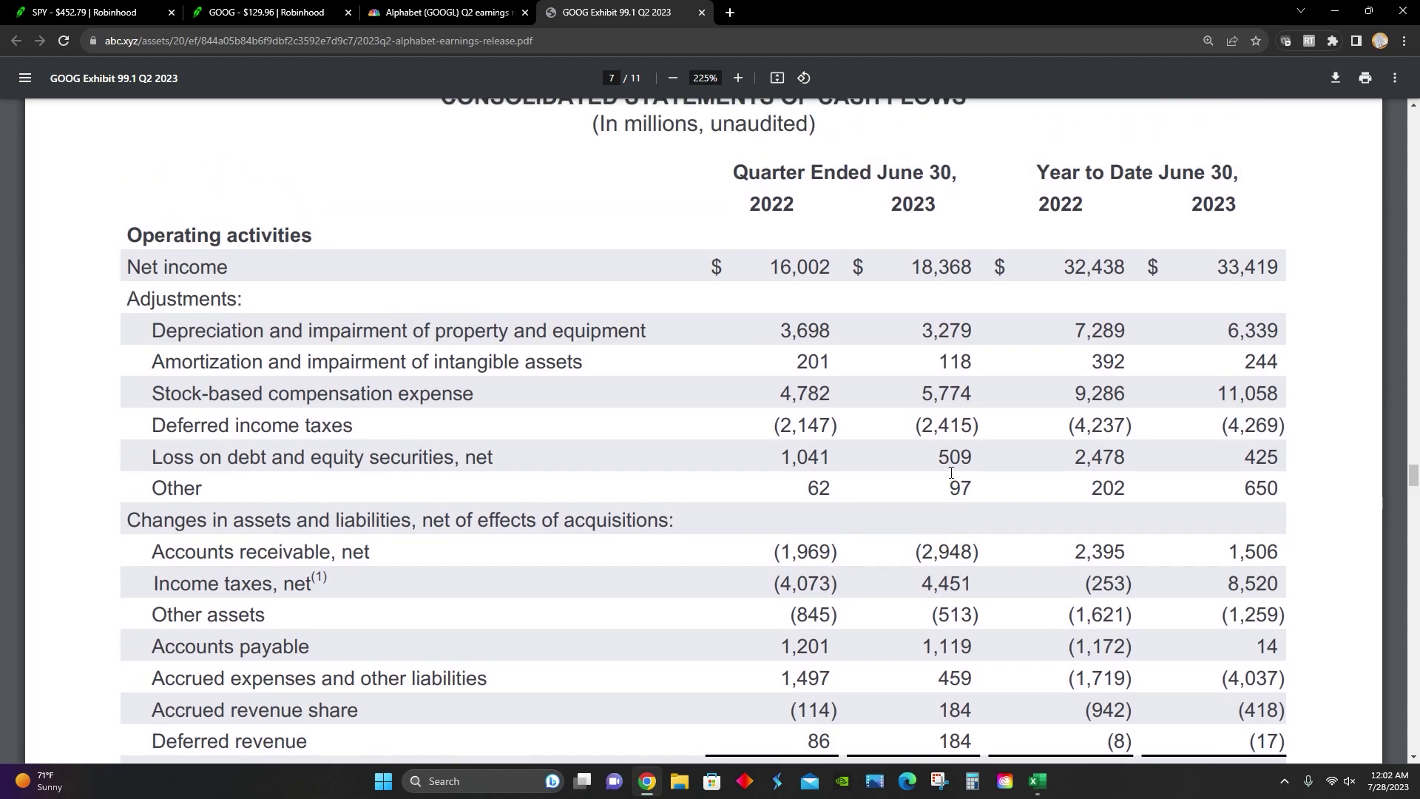
scroll(950, 474, "up", 1)
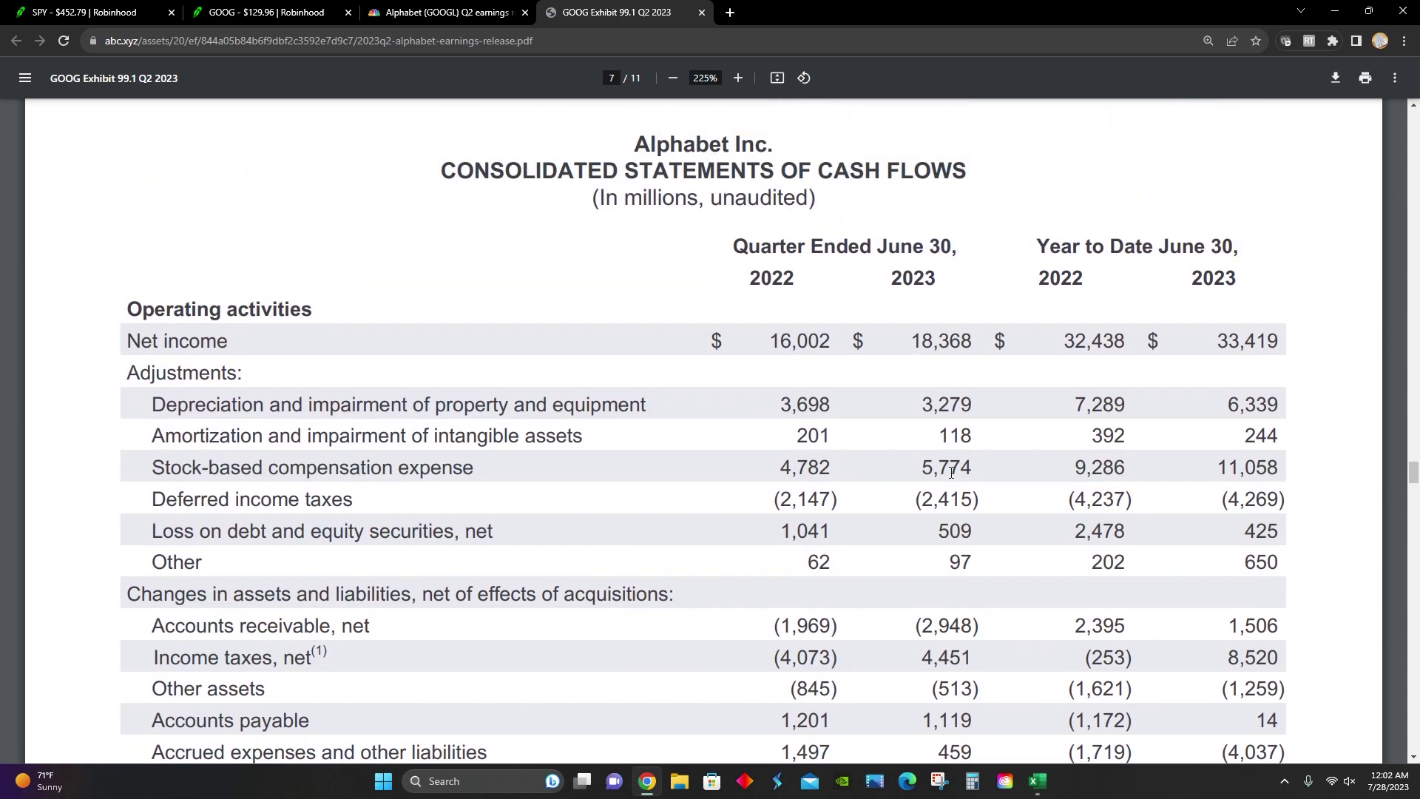
- Bring the Google DCF sheet forward and inspect B29's 21.32% historical growth rate formula
left_click(1053, 777)
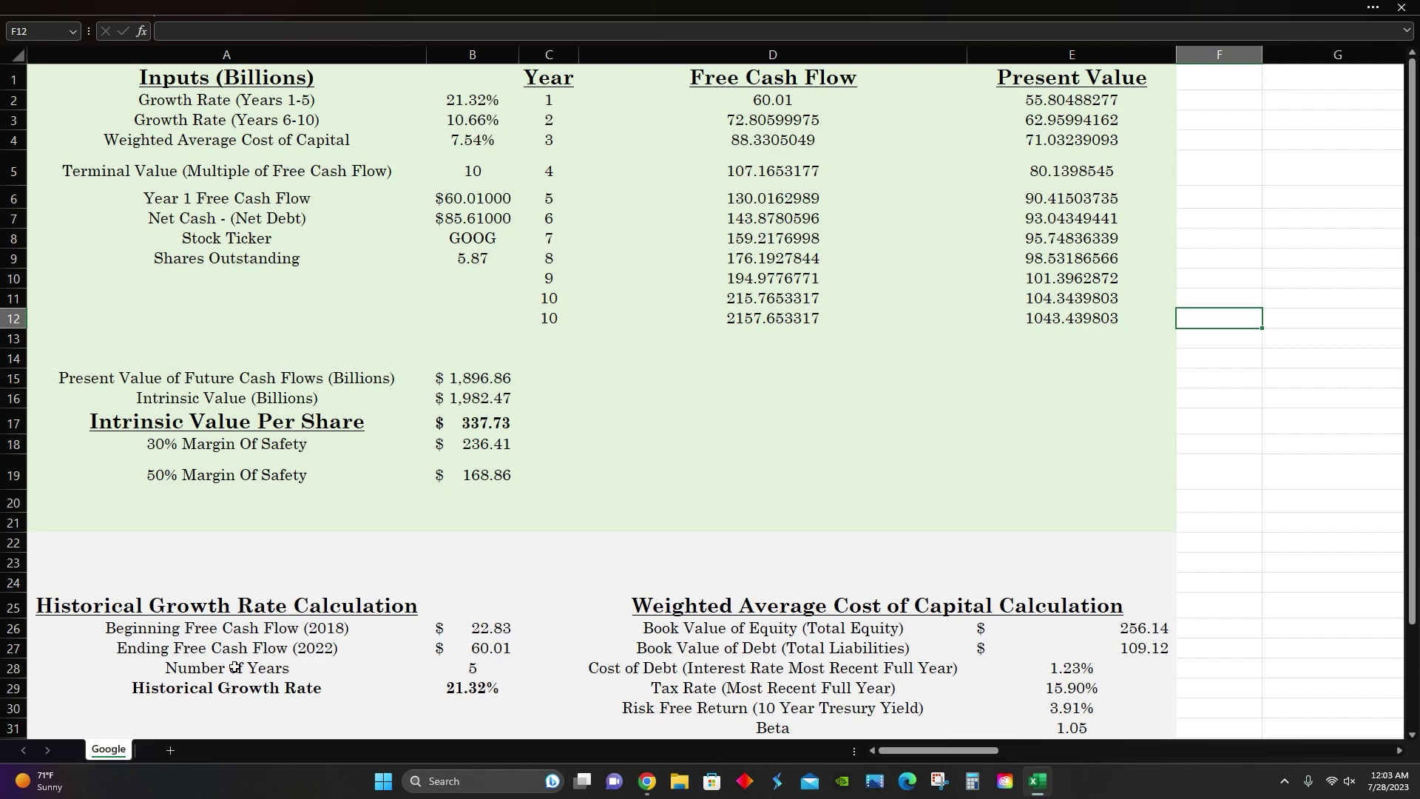
left_click(469, 687)
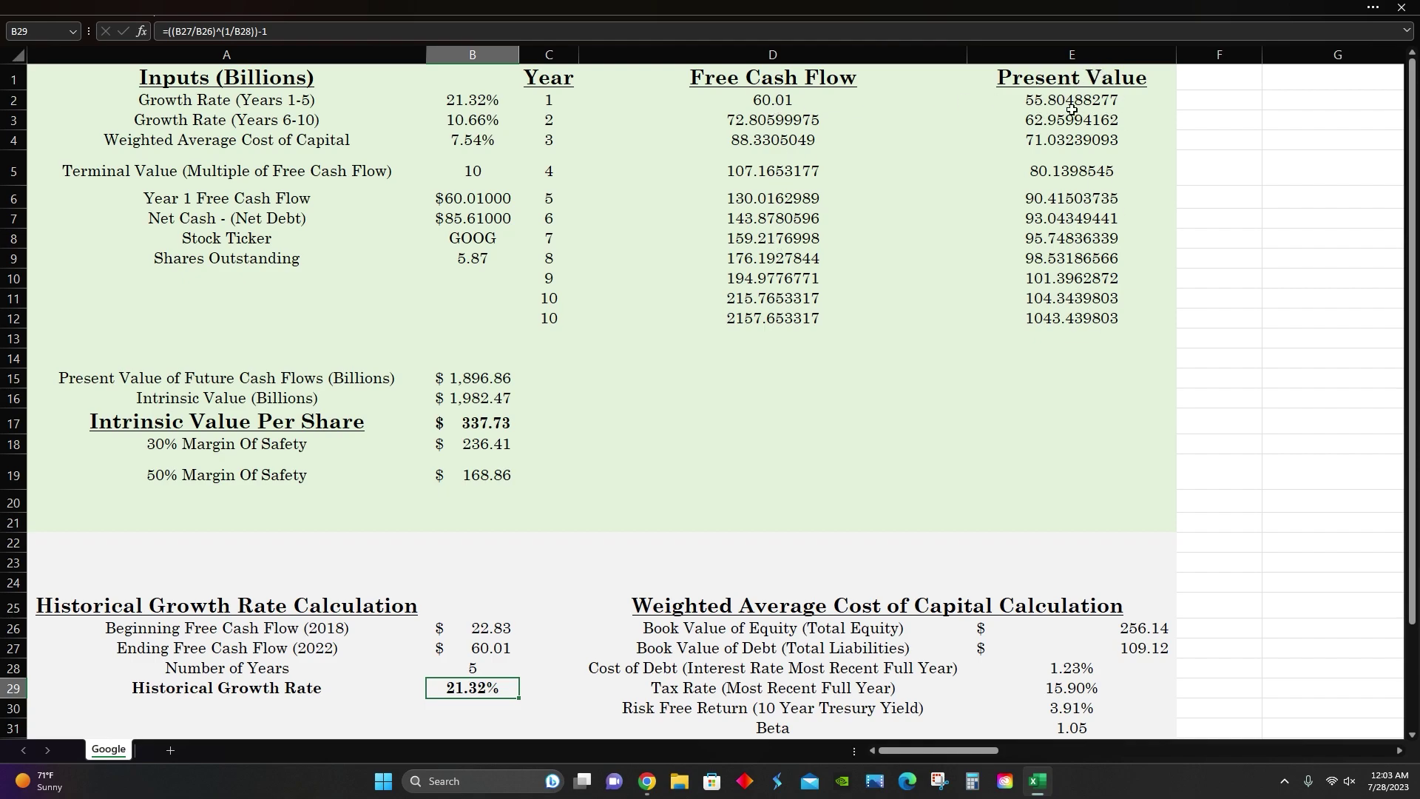
left_click(288, 145)
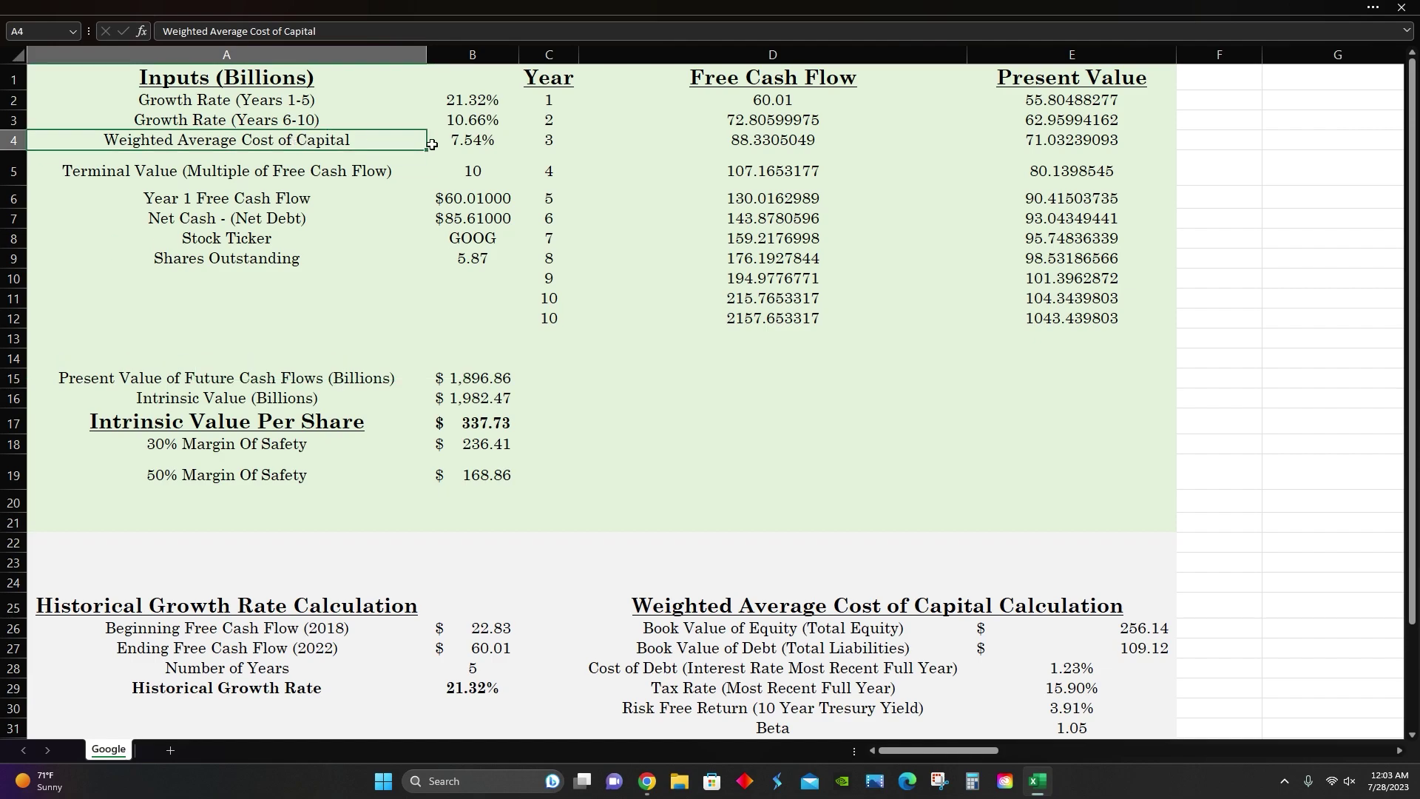
left_click(471, 140)
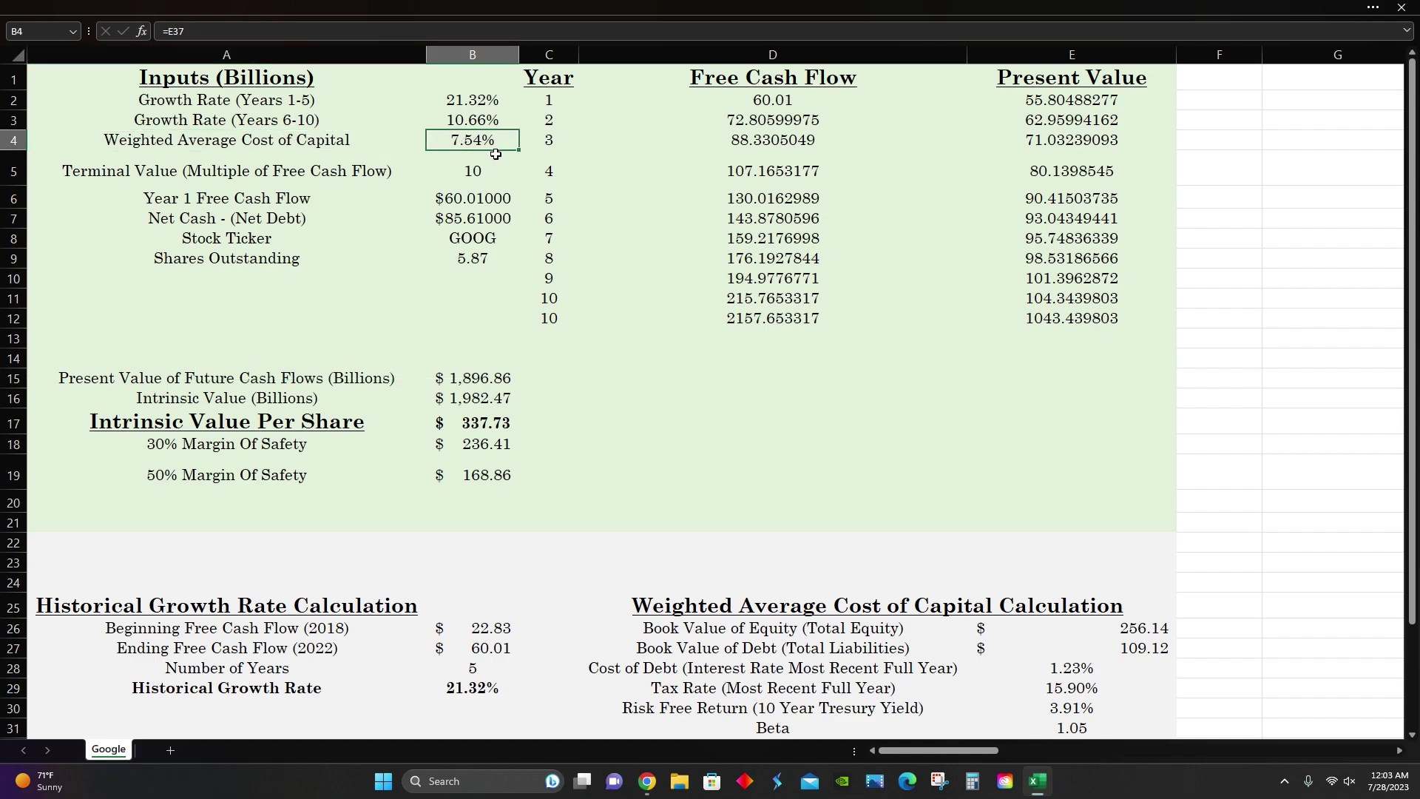
scroll(926, 564, "down", 3)
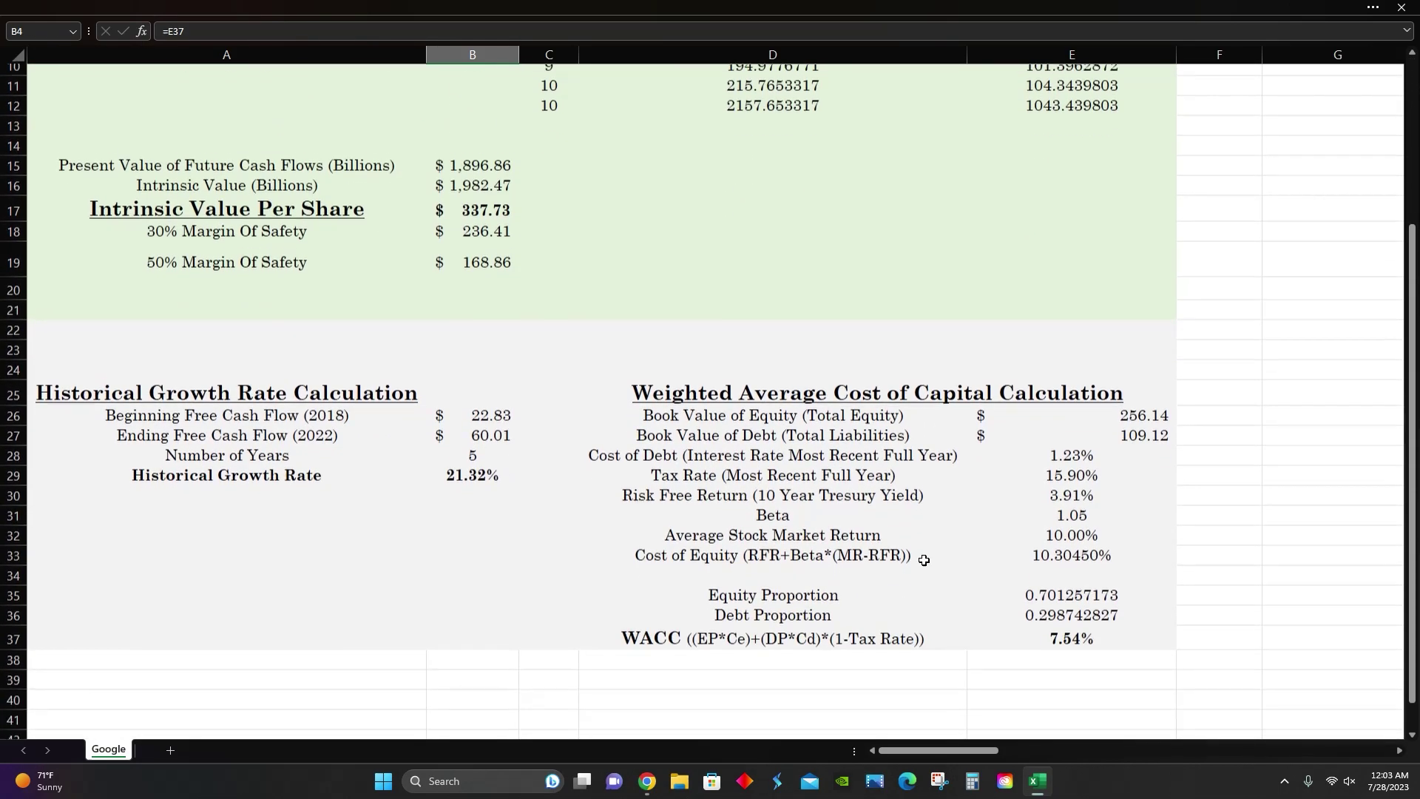
scroll(924, 560, "down", 2)
scroll(948, 481, "down", 1)
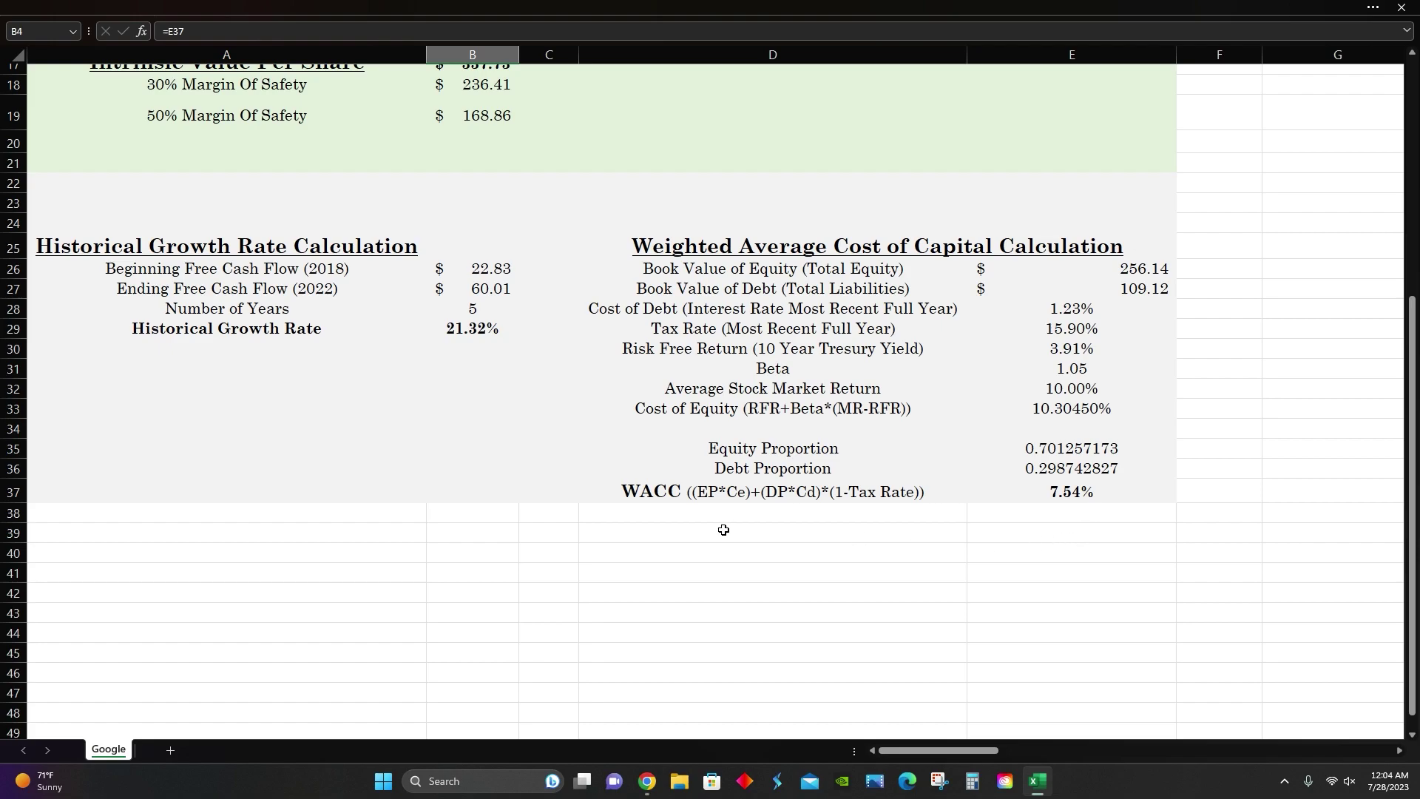
scroll(724, 530, "up", 6)
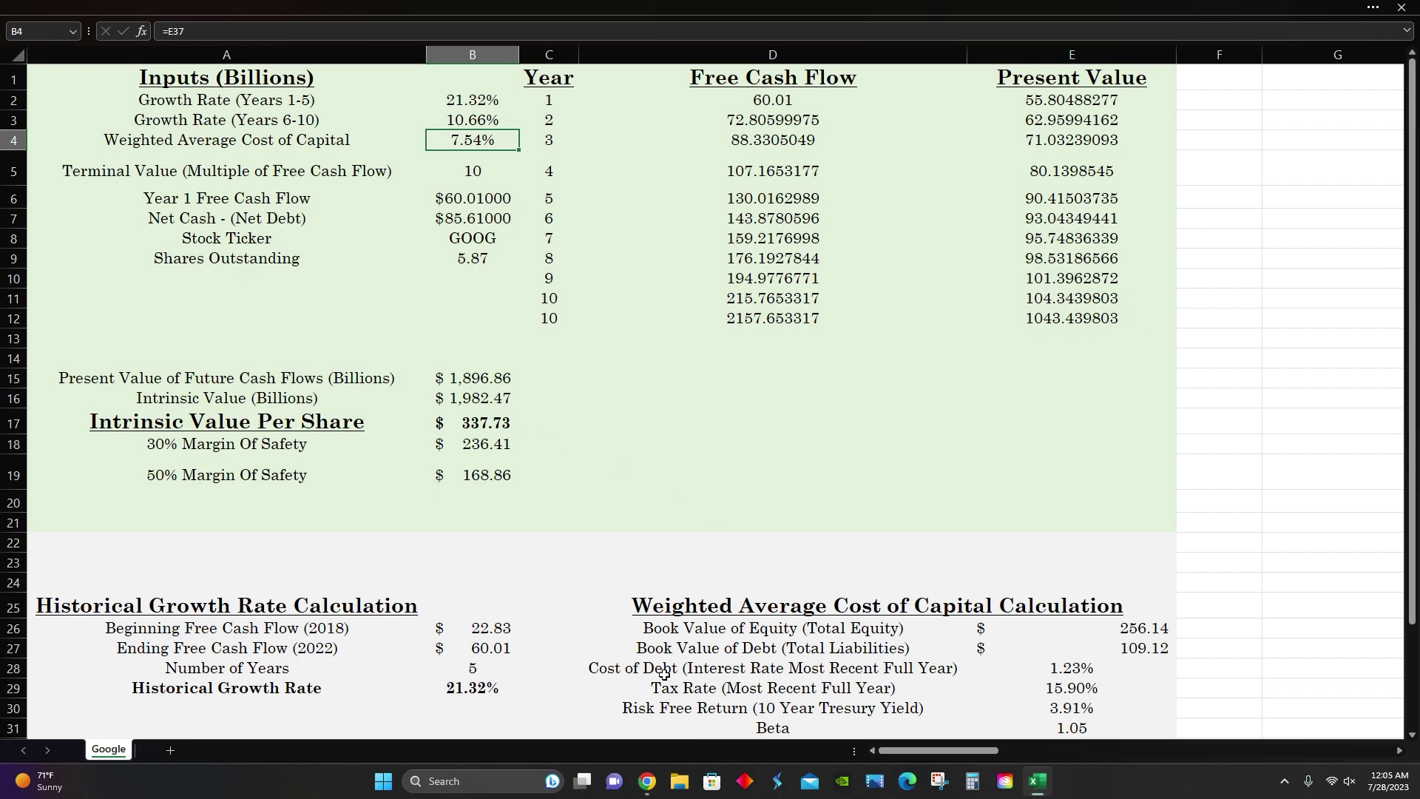
- Compare the GOOG Robinhood page with the DCF sheet's $337.73 intrinsic value per share
left_click(648, 781)
left_click(251, 8)
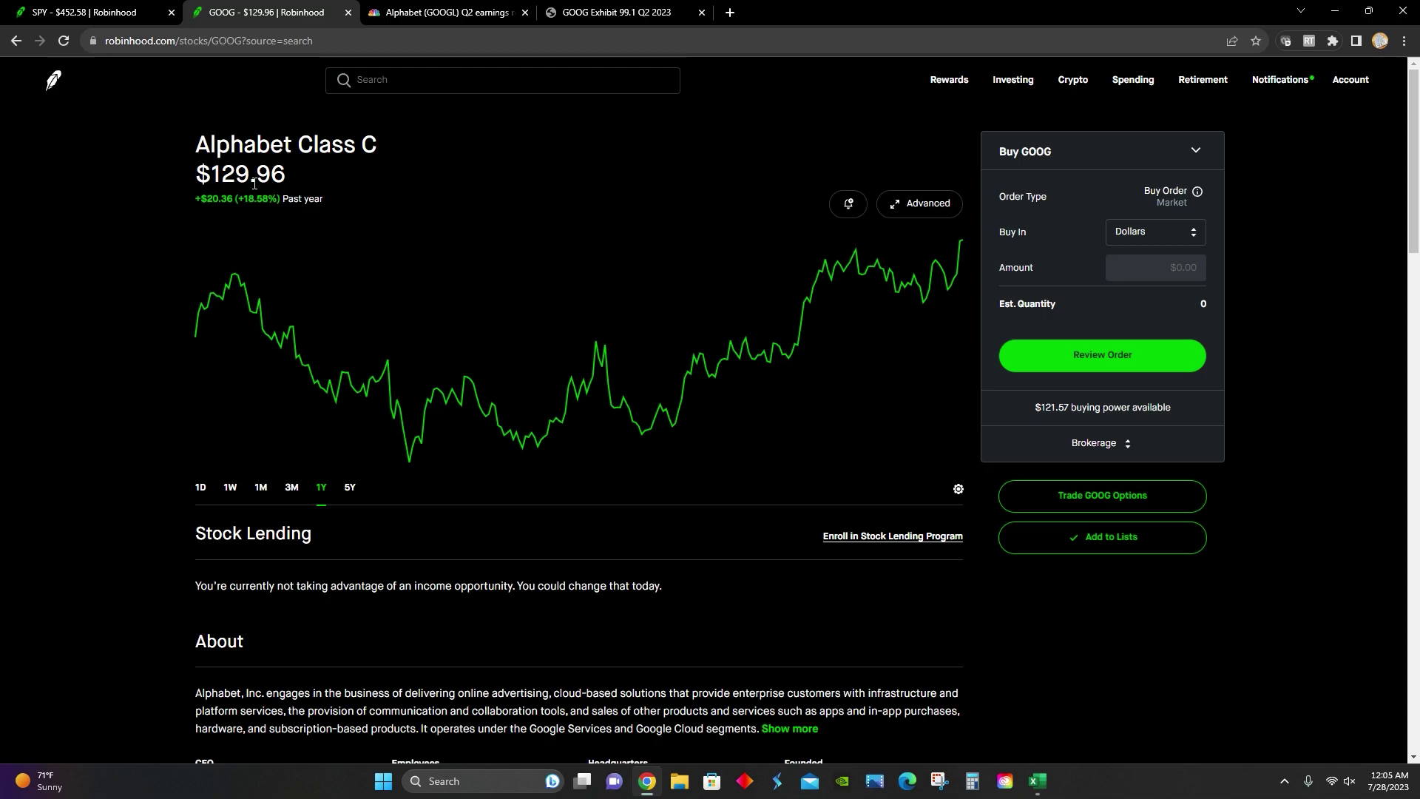
left_click(1037, 780)
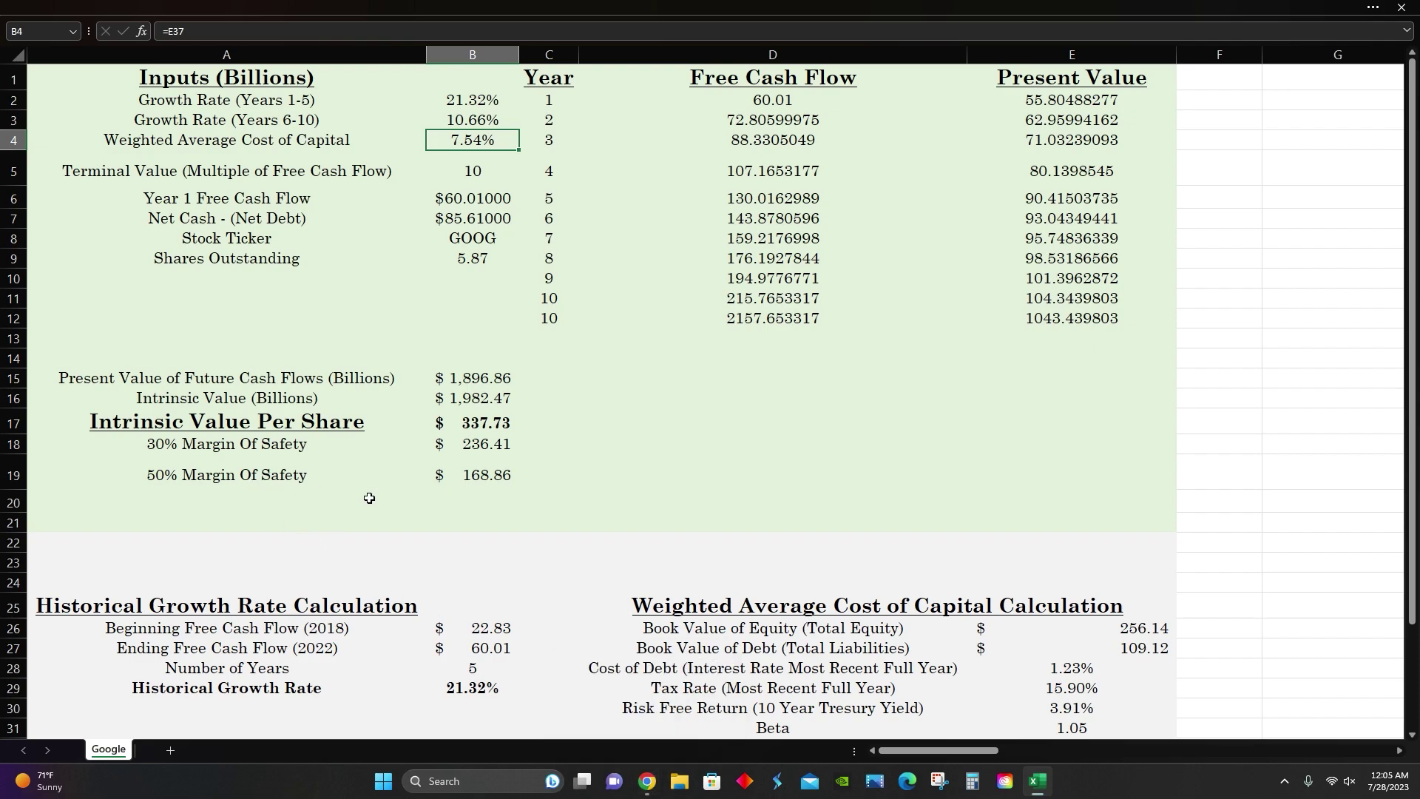
left_click(647, 778)
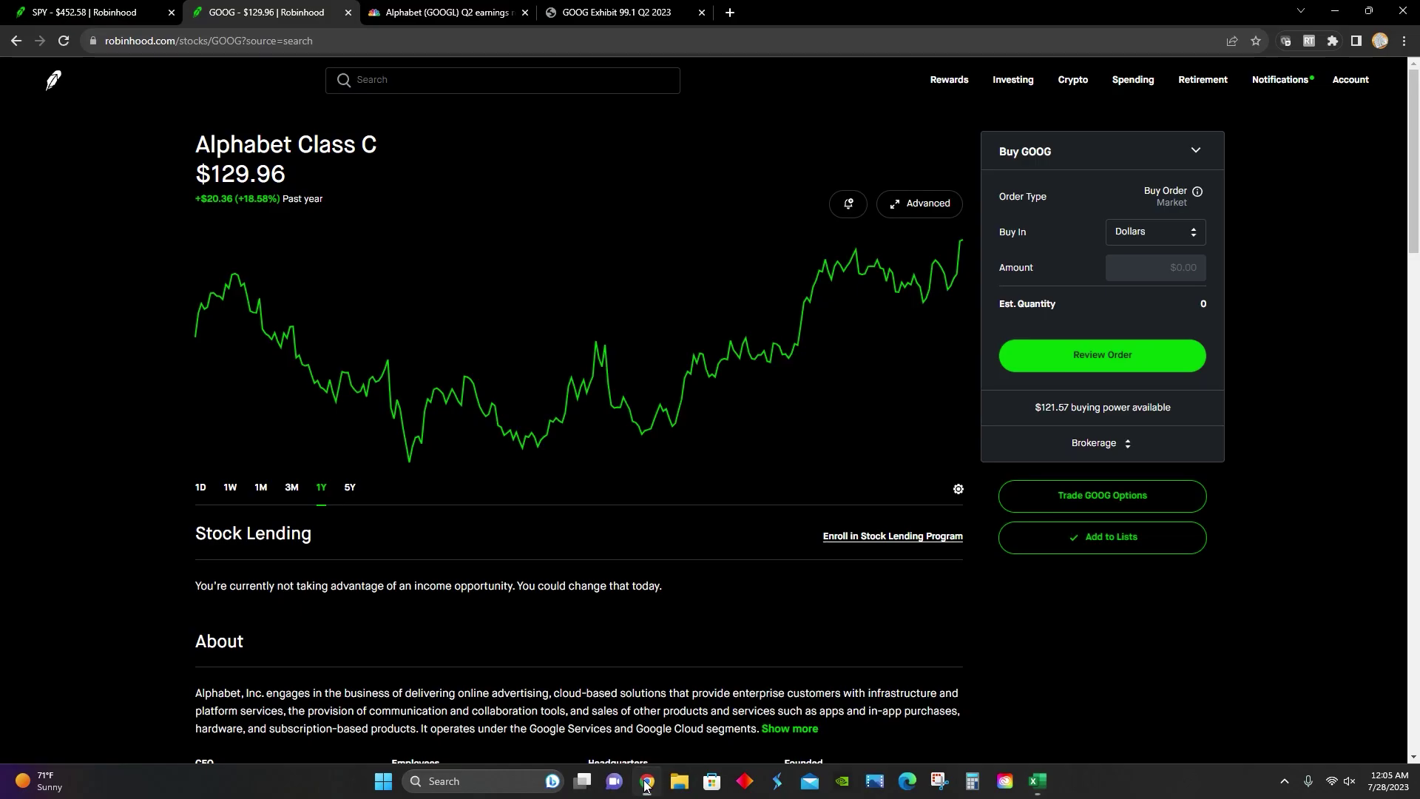
left_click(1036, 782)
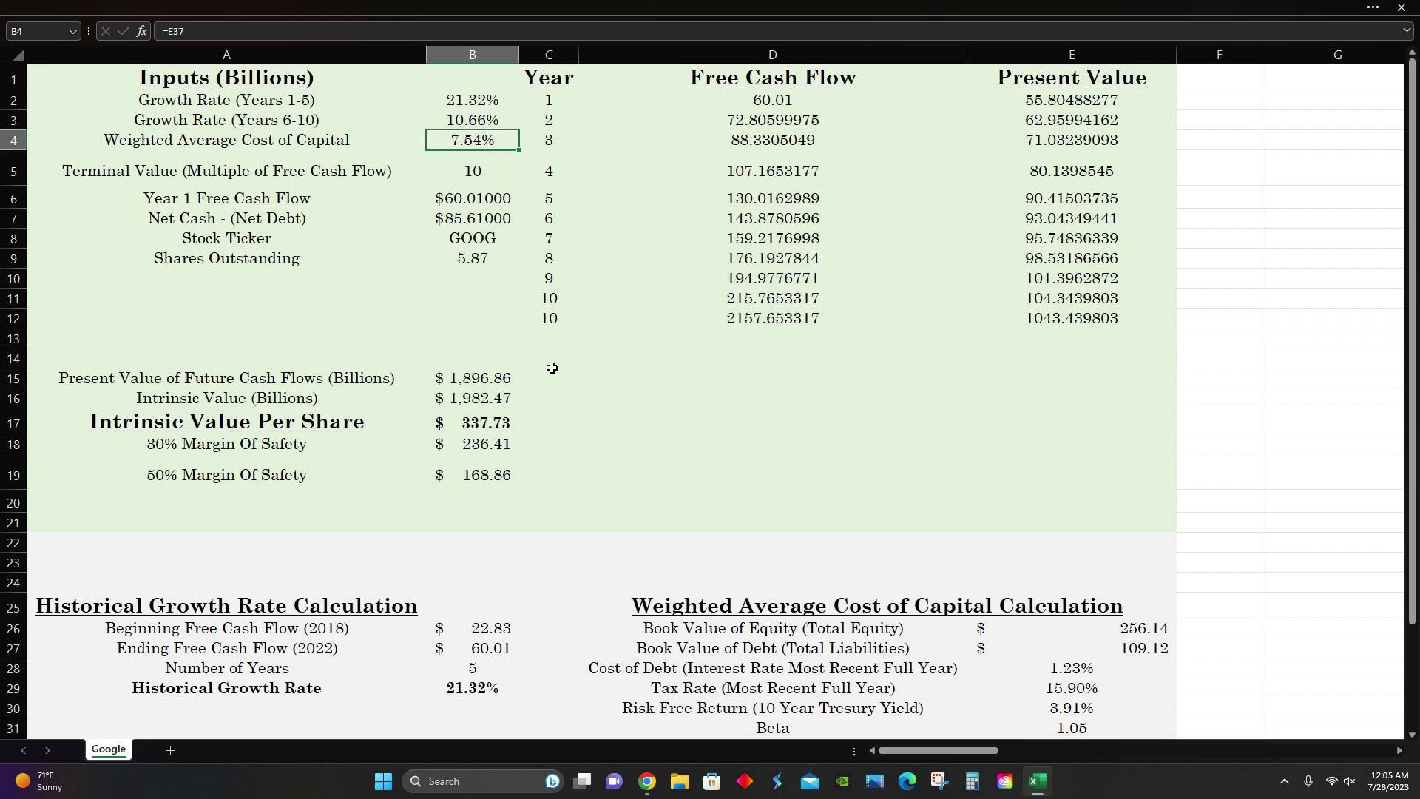
- Scroll right to the Competitor/Industry Analysis table and select its title cell I5
left_click_drag(961, 752, 1043, 752)
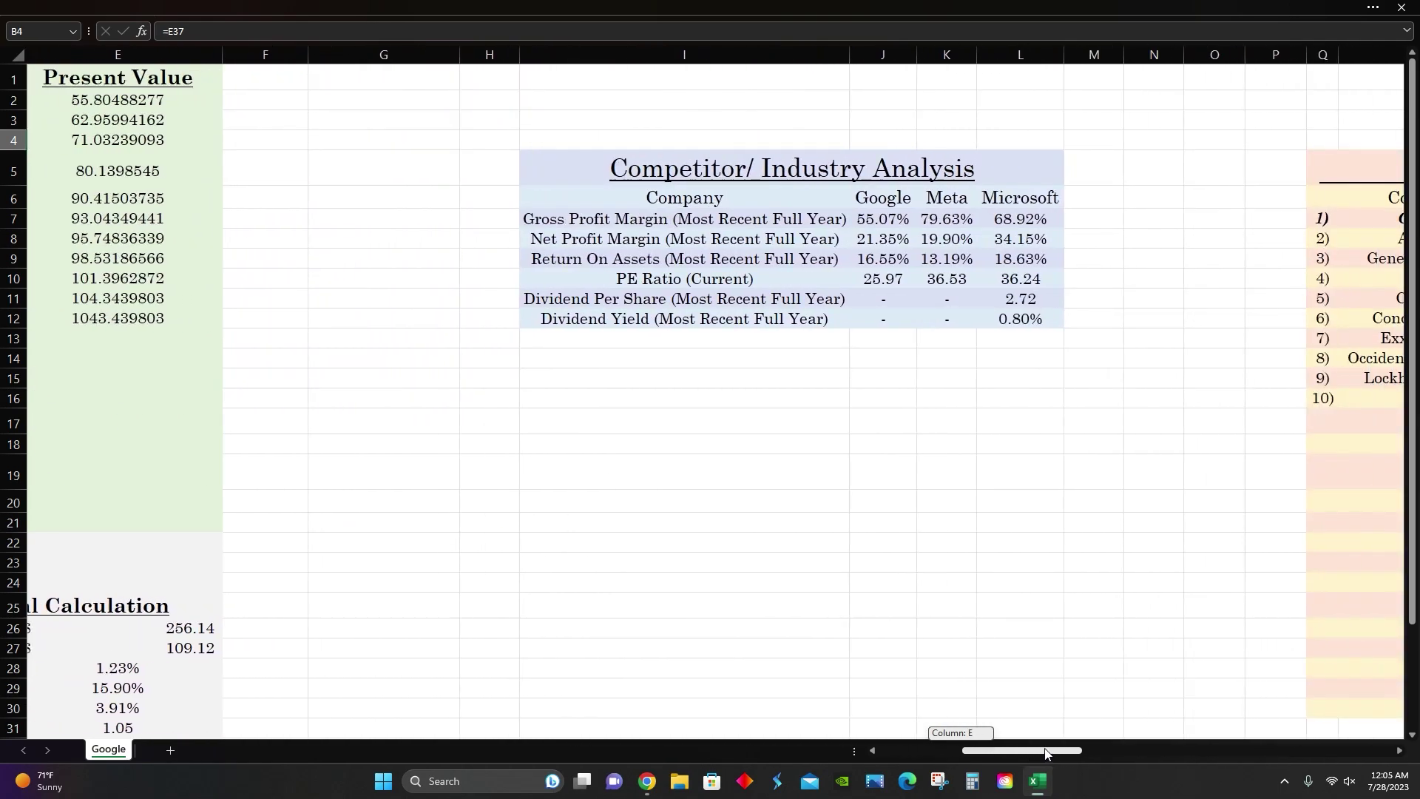
left_click(837, 167)
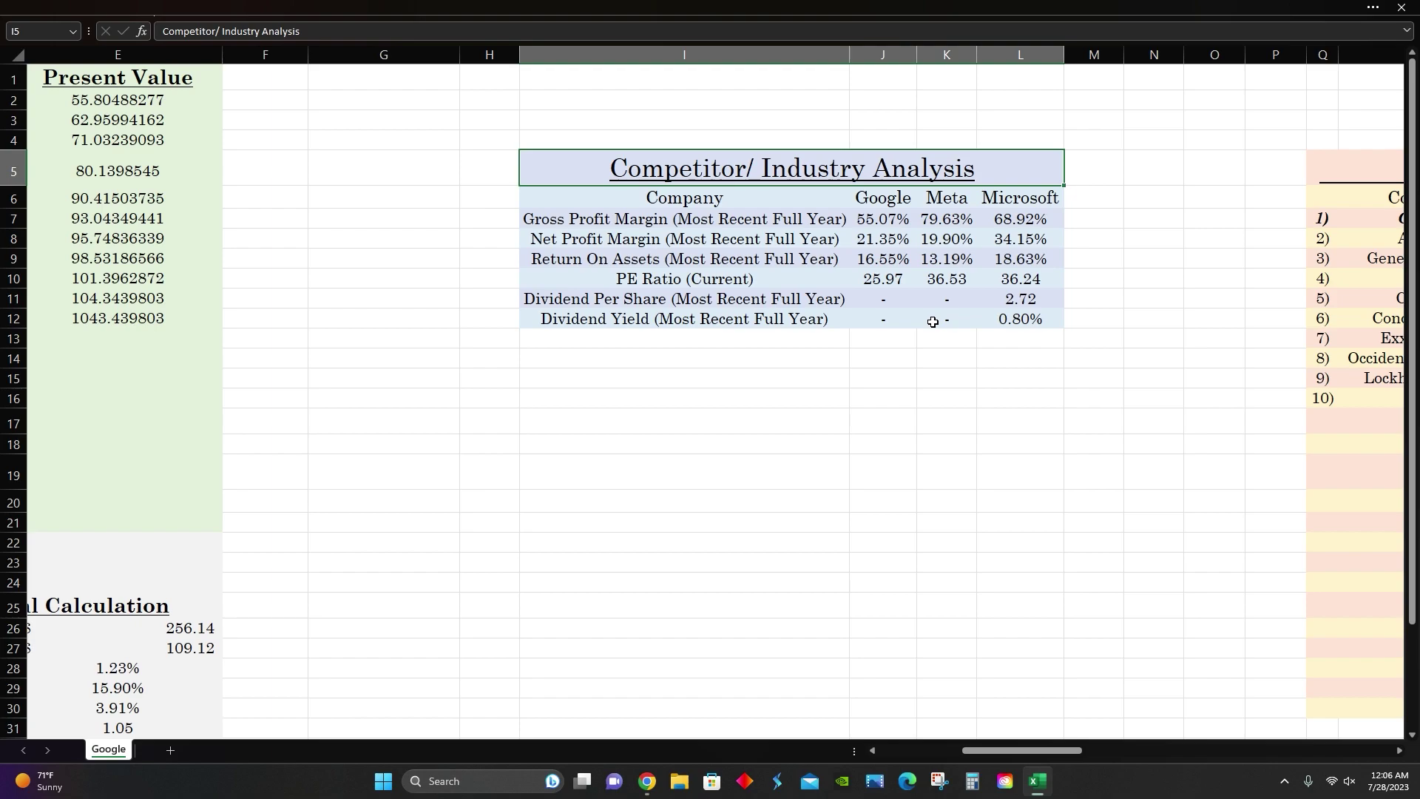
- Scroll right to the growth-rate and dividend-yield ranking tables in columns U–AB
left_click_drag(1049, 750, 1146, 753)
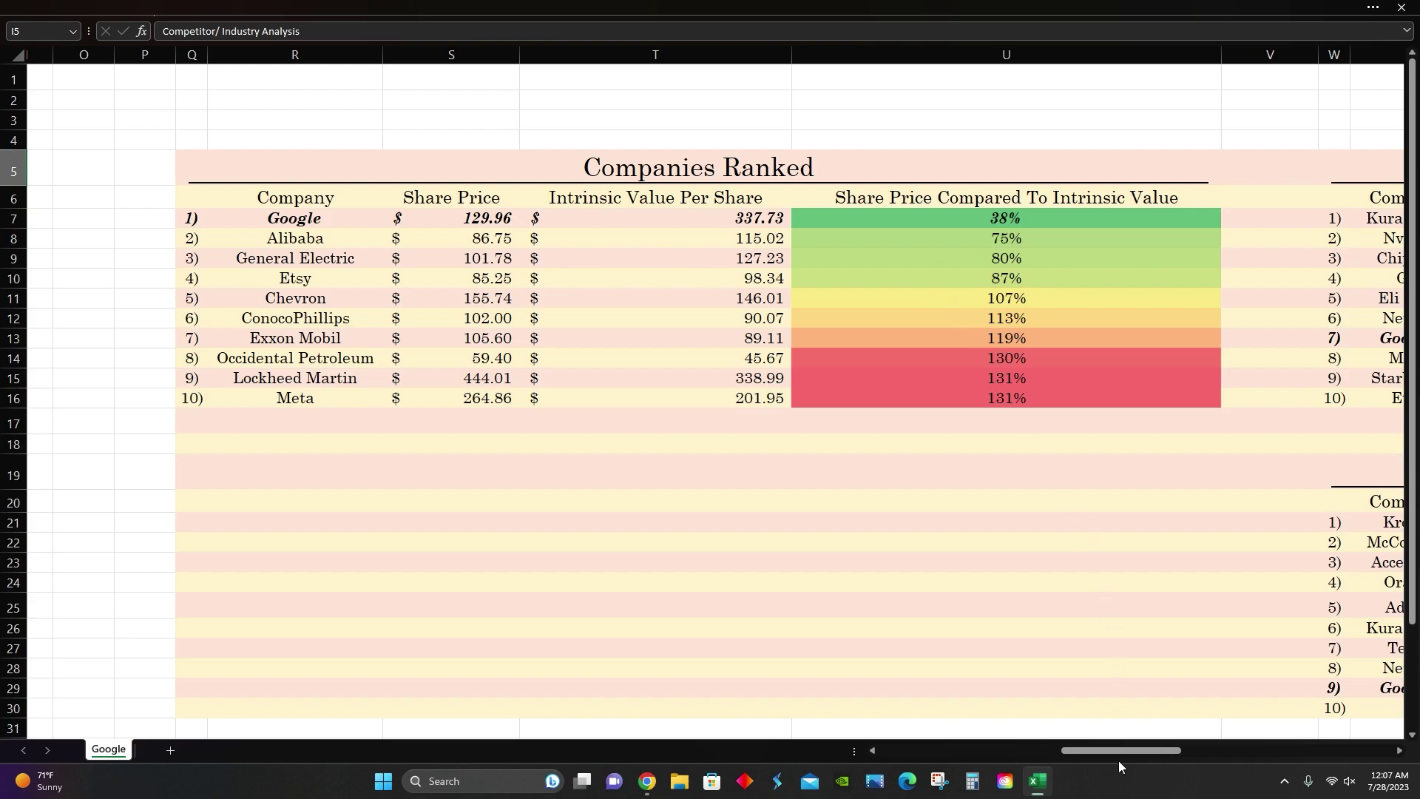
left_click_drag(1122, 750, 1187, 752)
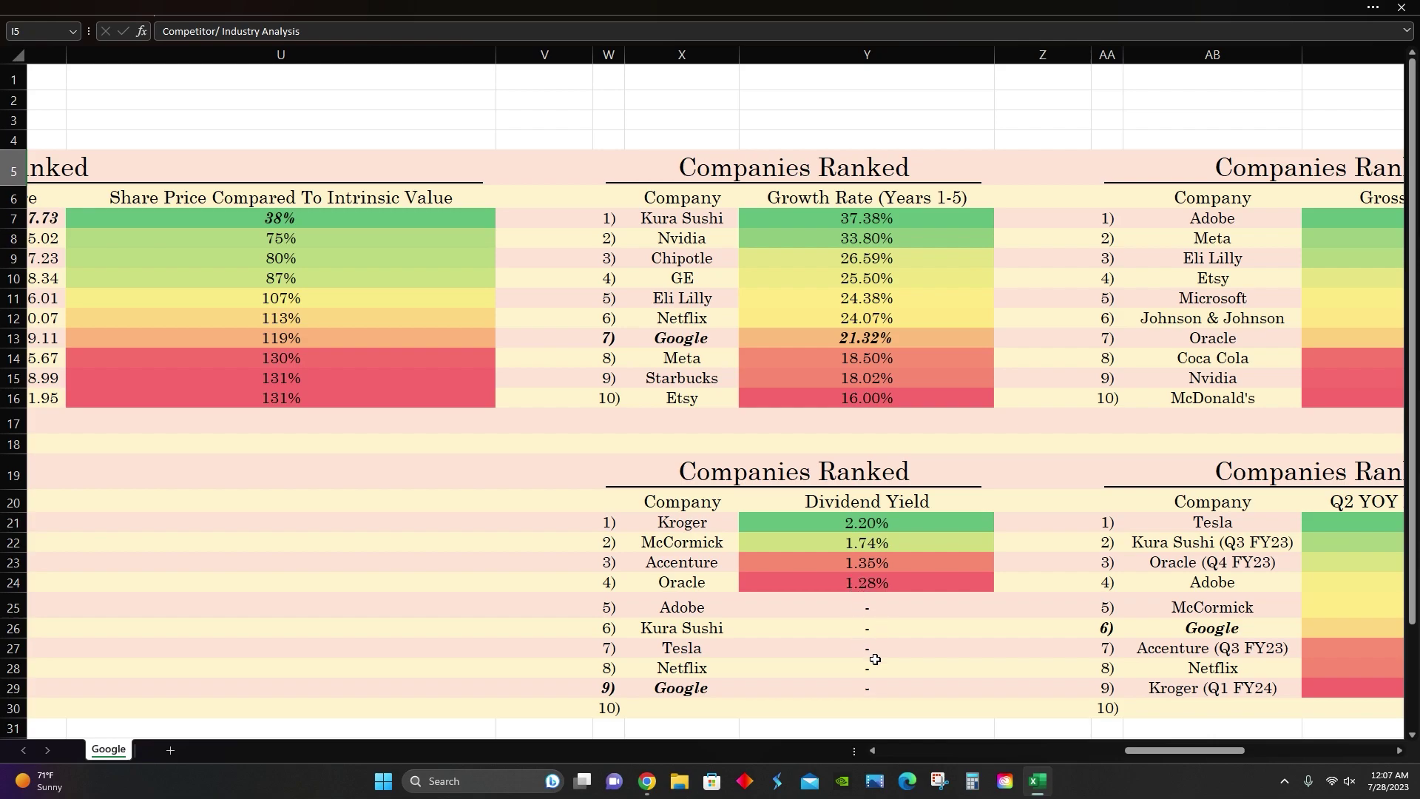
- Scroll through the profitability and growth rankings to the five-year Stock Performance table
left_click_drag(1195, 752, 1282, 755)
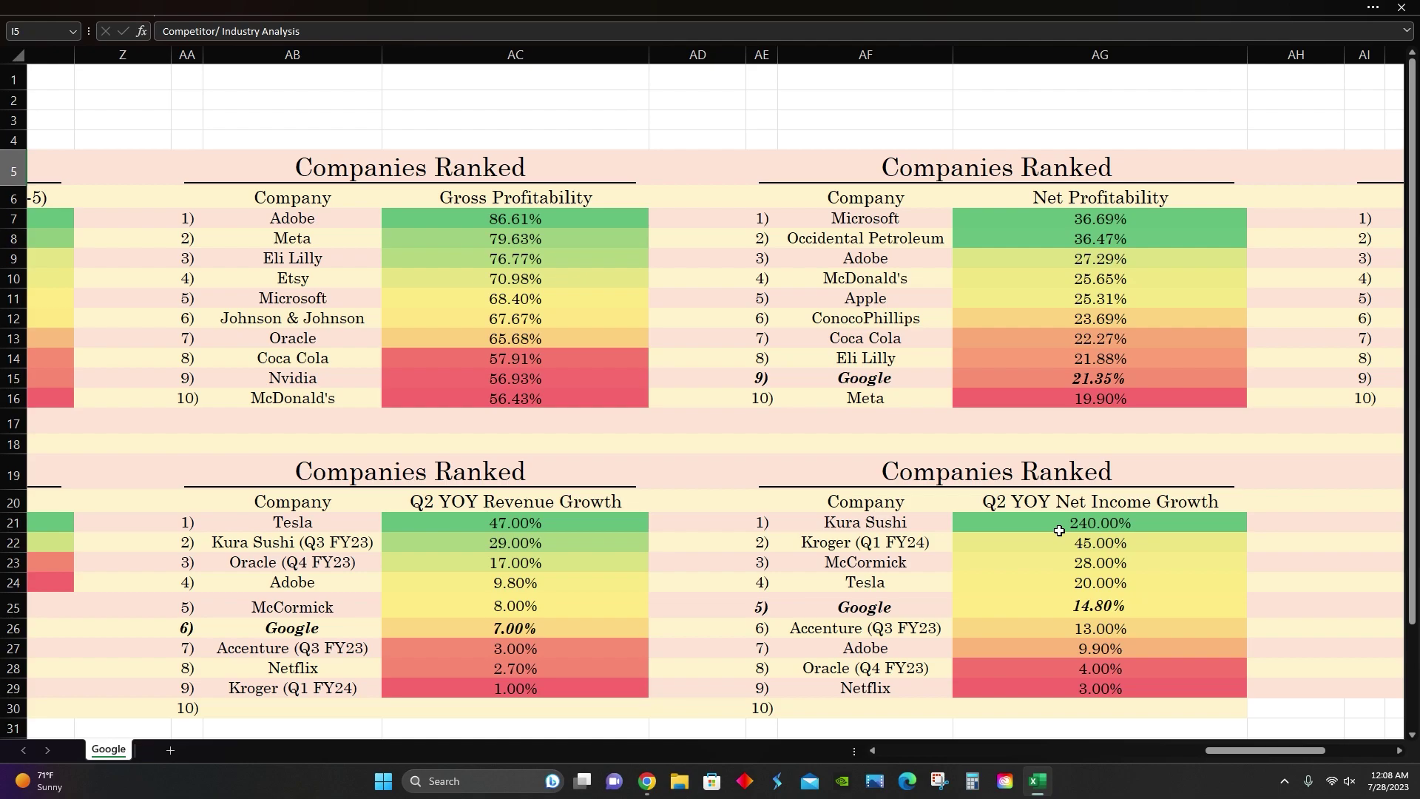
left_click_drag(1262, 752, 1339, 753)
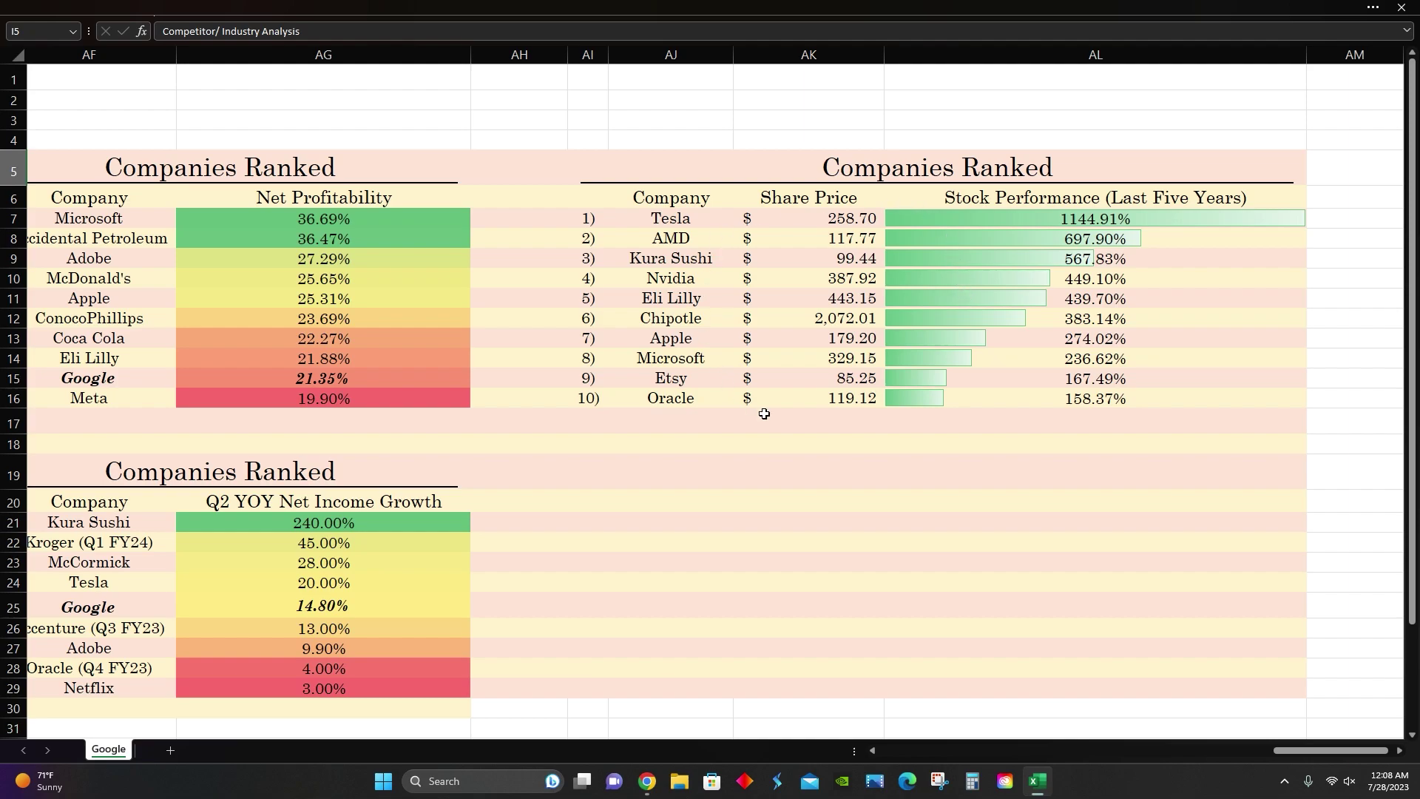
- Show Alphabet's 5Y Robinhood chart (+119.53%), then return to the Excel stock performance rankings
left_click(647, 780)
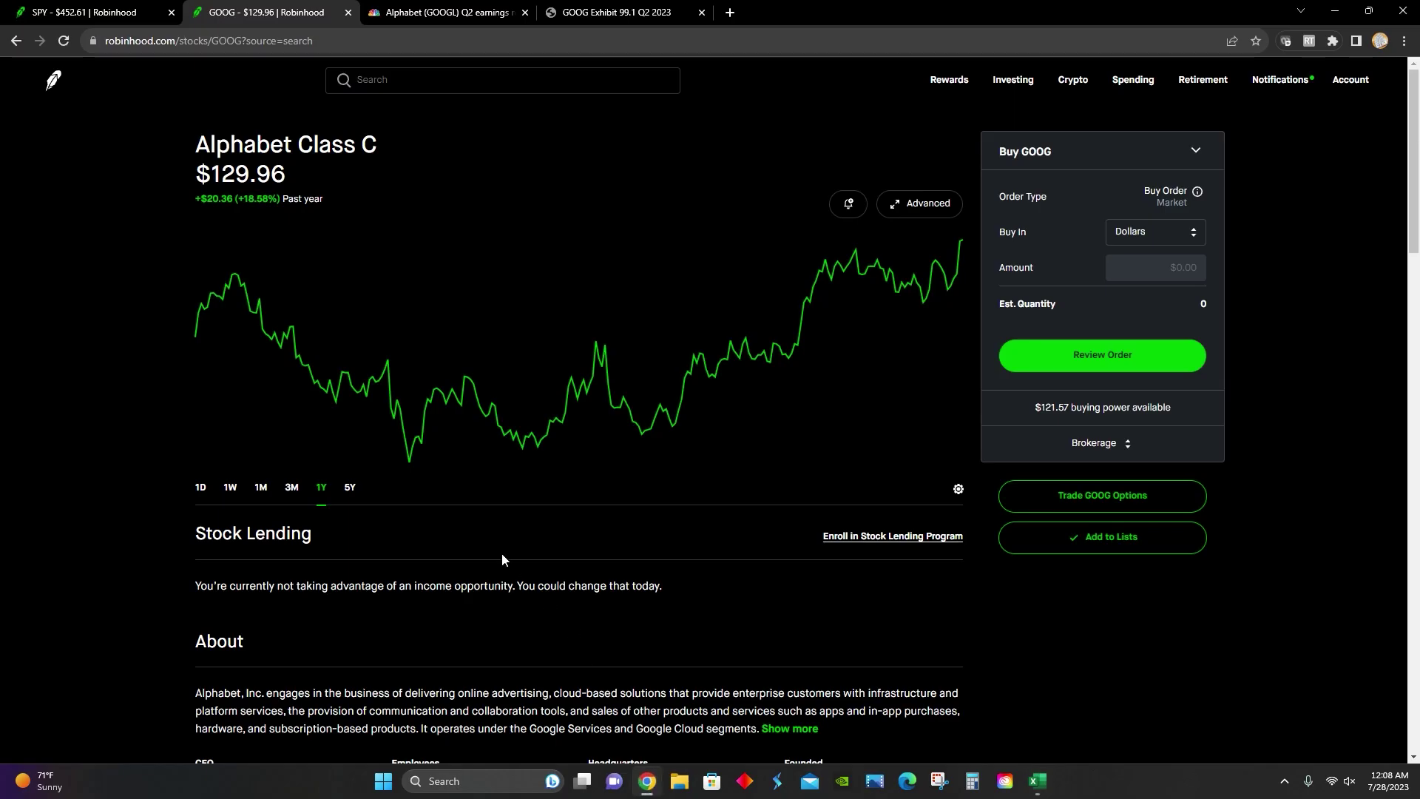
left_click(351, 490)
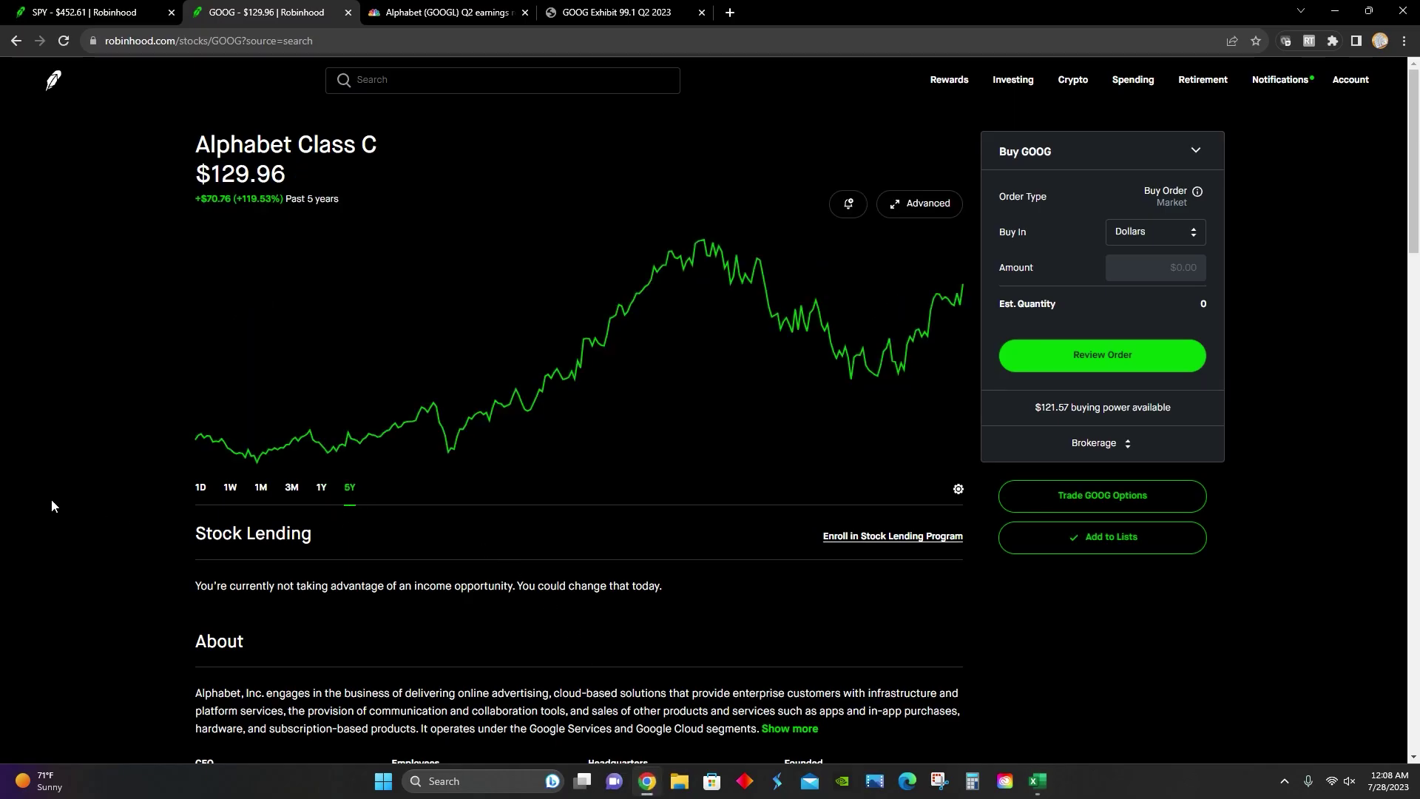
left_click(1037, 781)
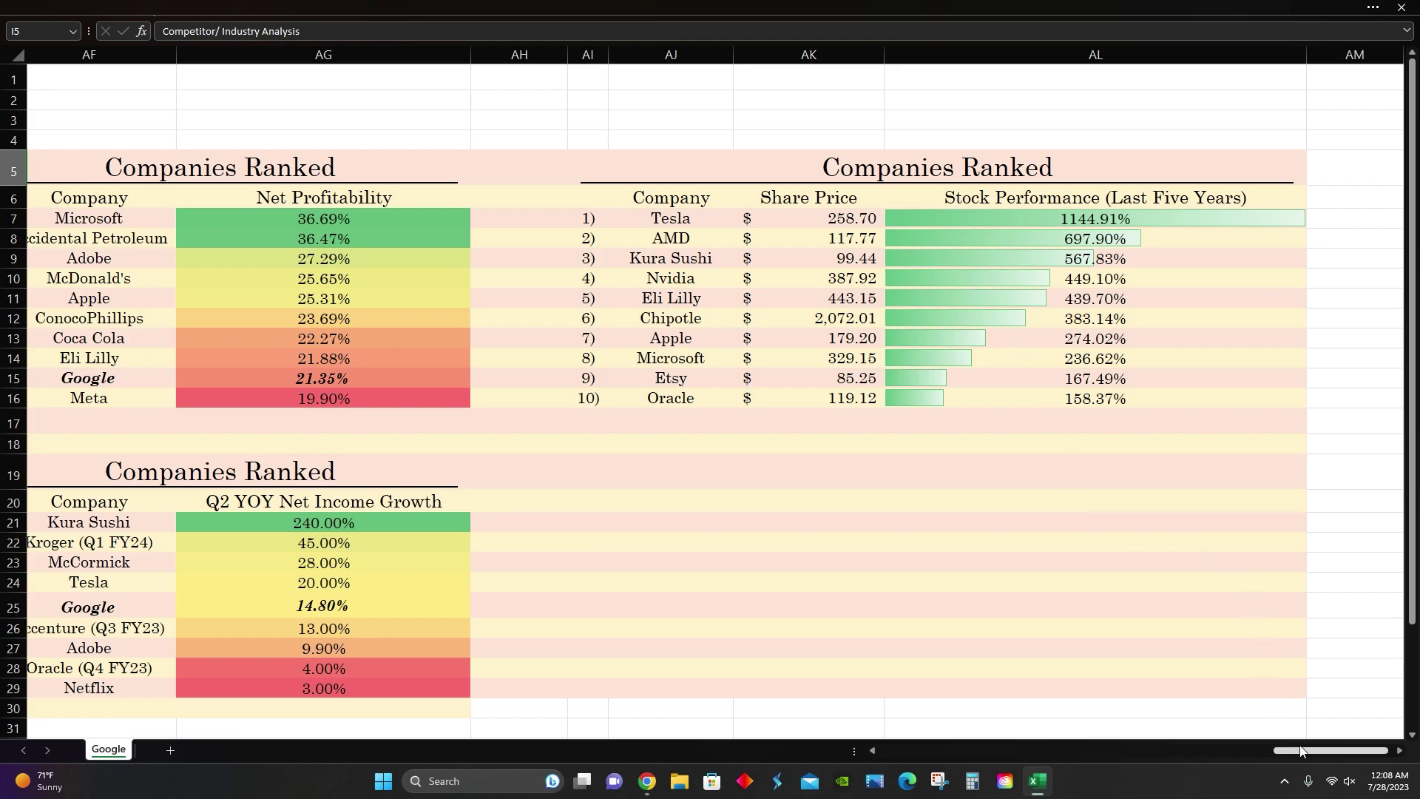
- Scroll left past the ranking tables to column A, showing the $337.73 intrinsic value per share
scroll(917, 507, "left", 5)
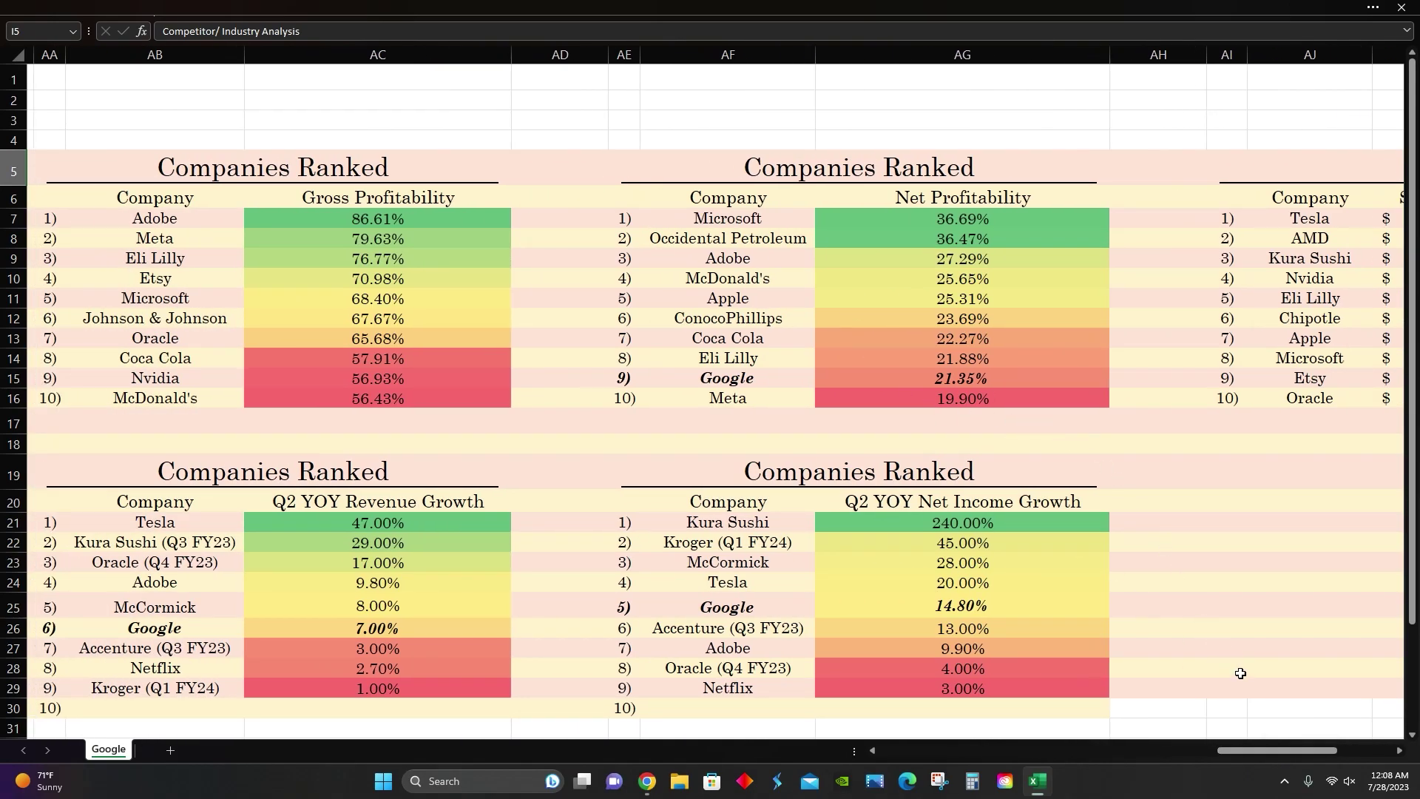
left_click_drag(1251, 754, 1062, 724)
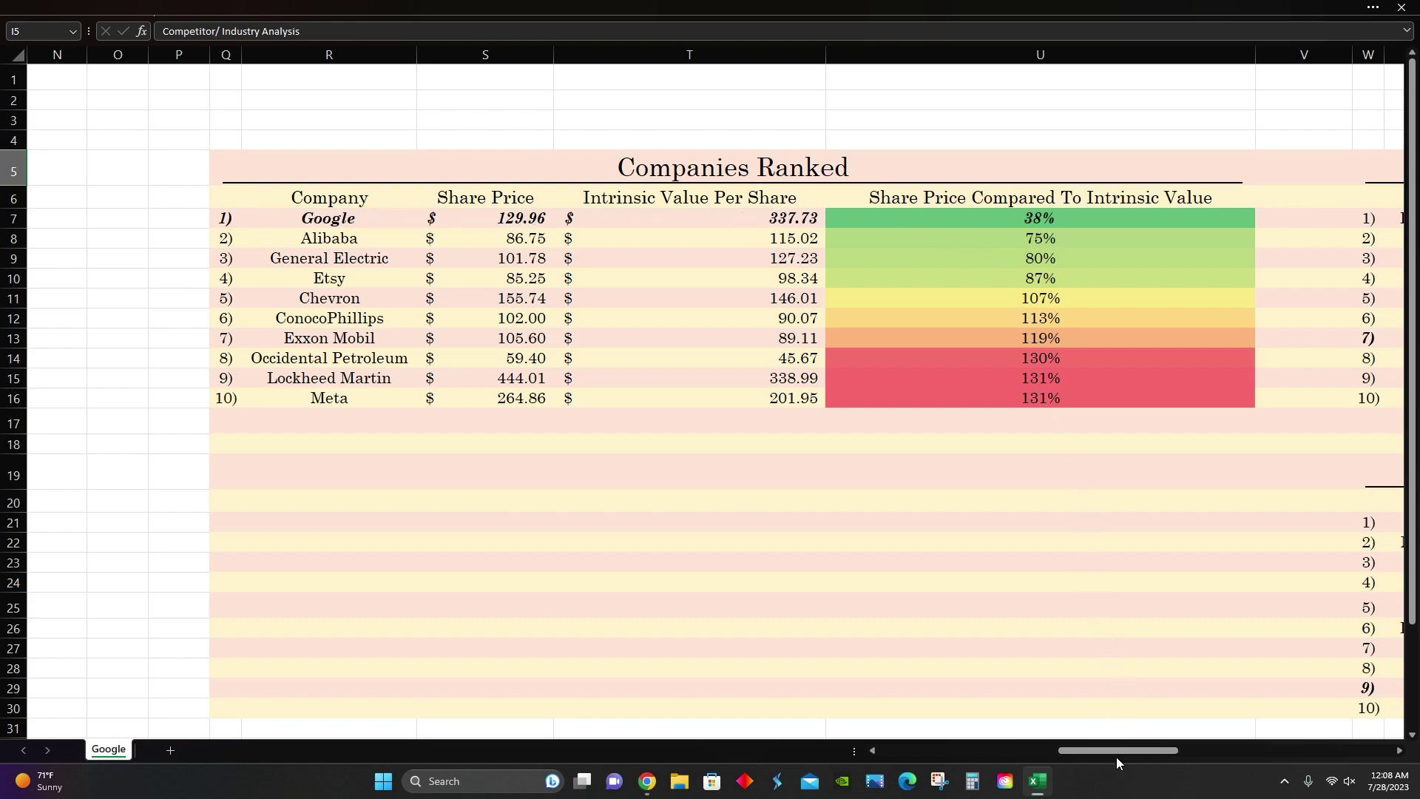
left_click_drag(1115, 752, 1024, 743)
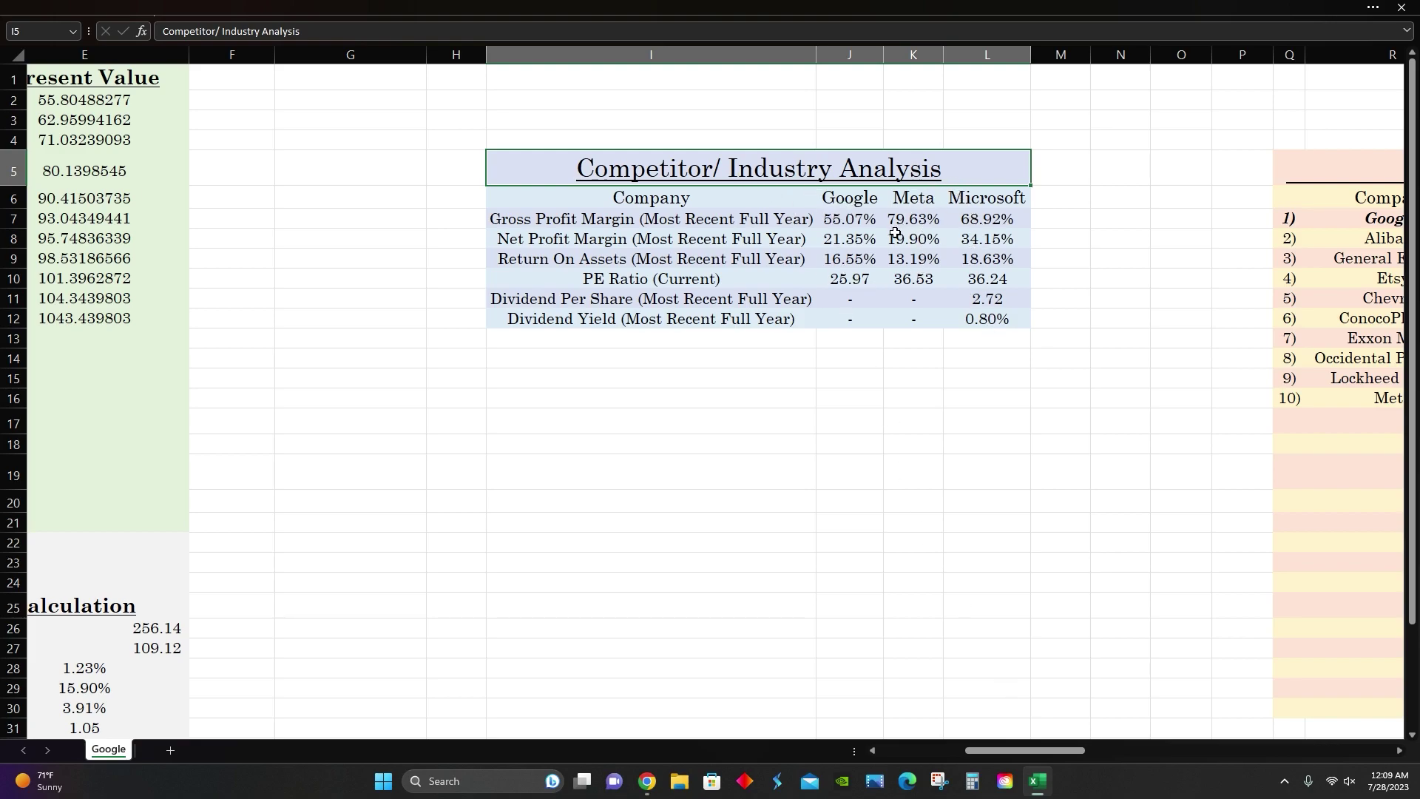
left_click_drag(1034, 749, 947, 749)
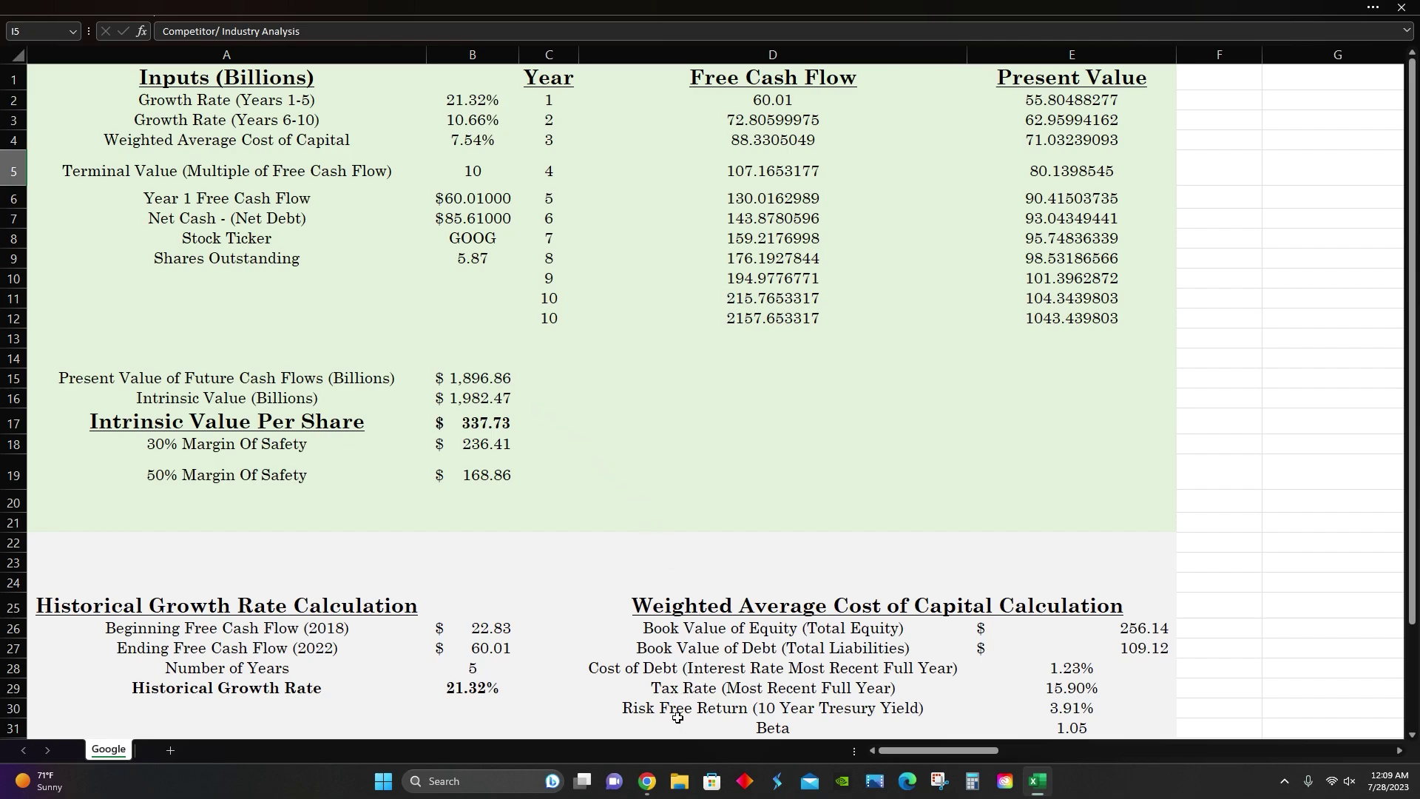
- Bring Robinhood's GOOG page forward in Chrome and show the 1Y chart (+$20.36, +18.58%)
left_click(645, 781)
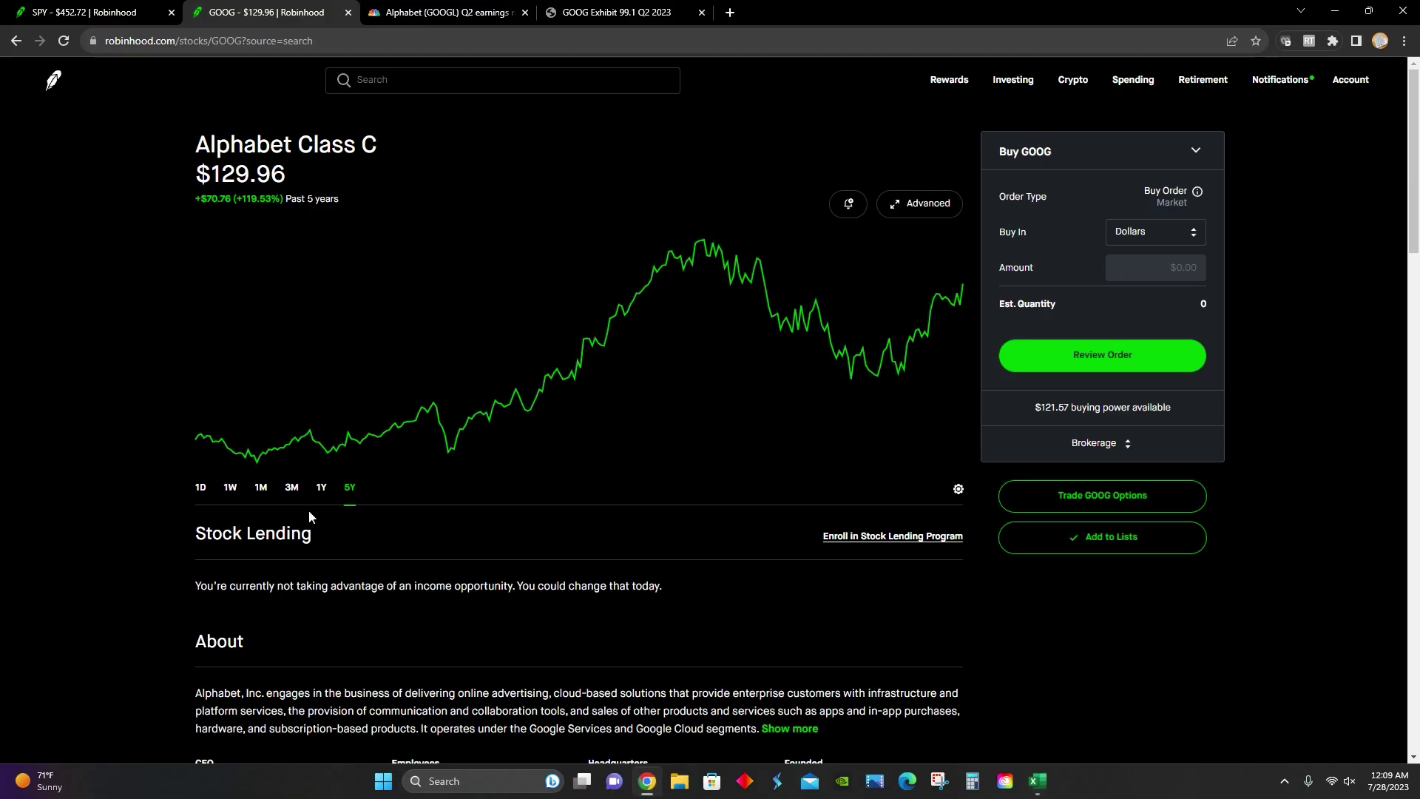
left_click(323, 495)
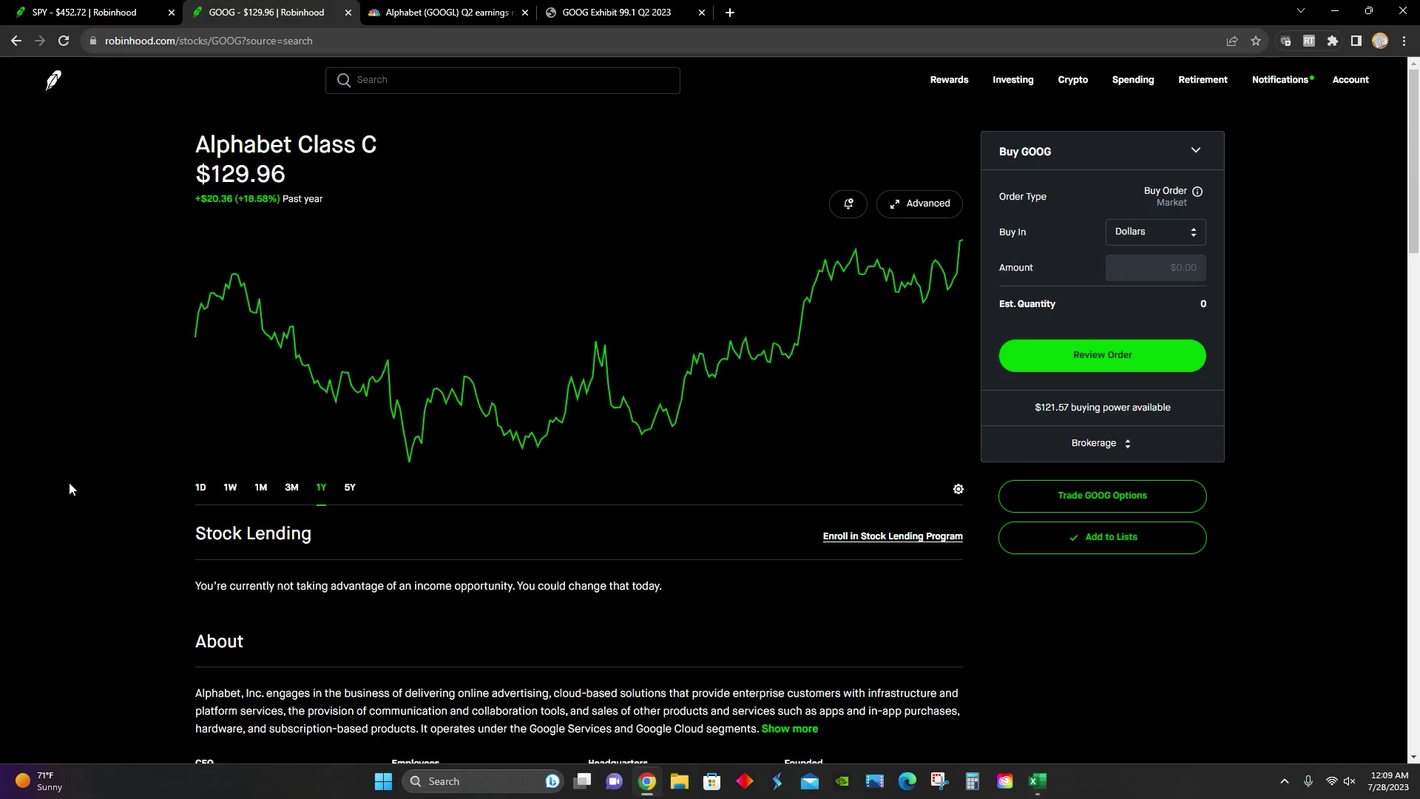